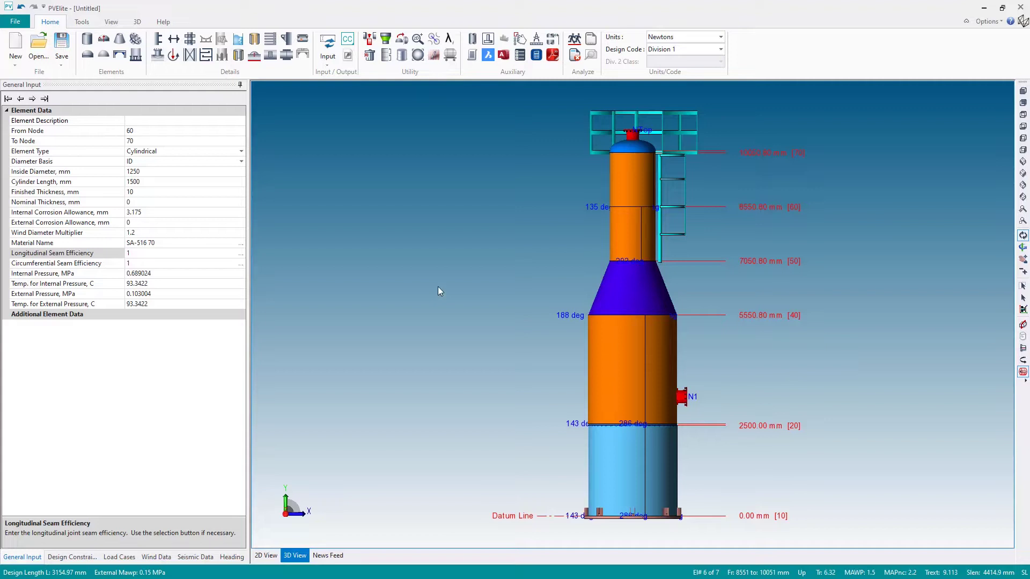
Step: Save the vessel model as STV-001 and start the analysis with F5
{"action": "left_click", "coordinate": [575, 41]}
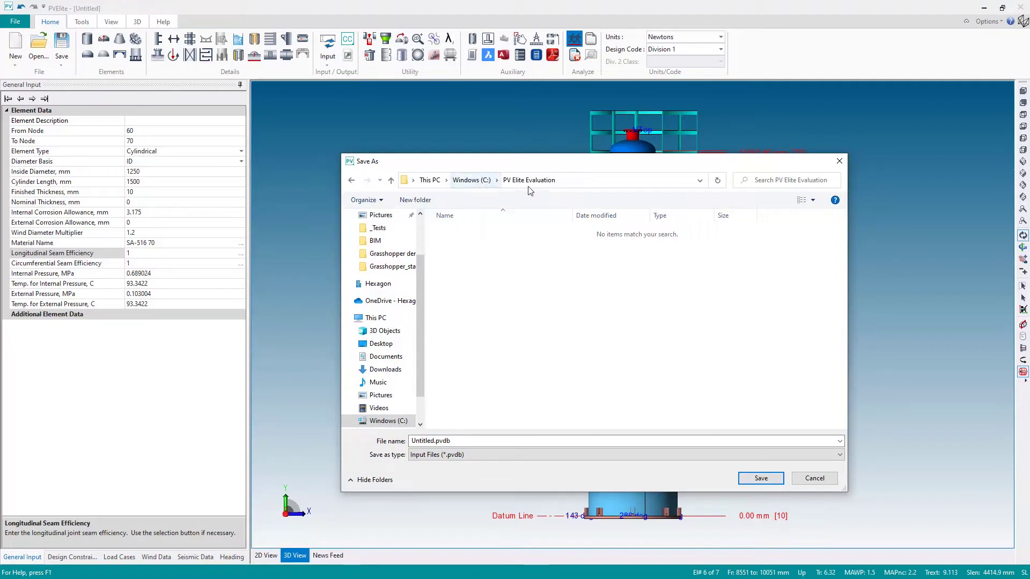
{"action": "double_click", "coordinate": [474, 440]}
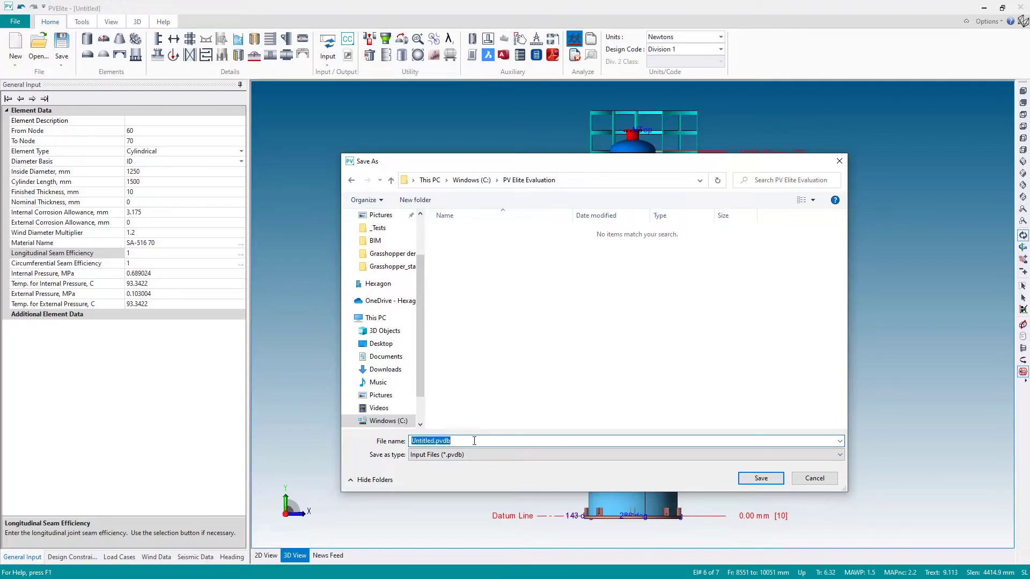
{"action": "type", "text": "STV-001"}
{"action": "left_click", "coordinate": [760, 478]}
{"action": "key", "text": "F5"}
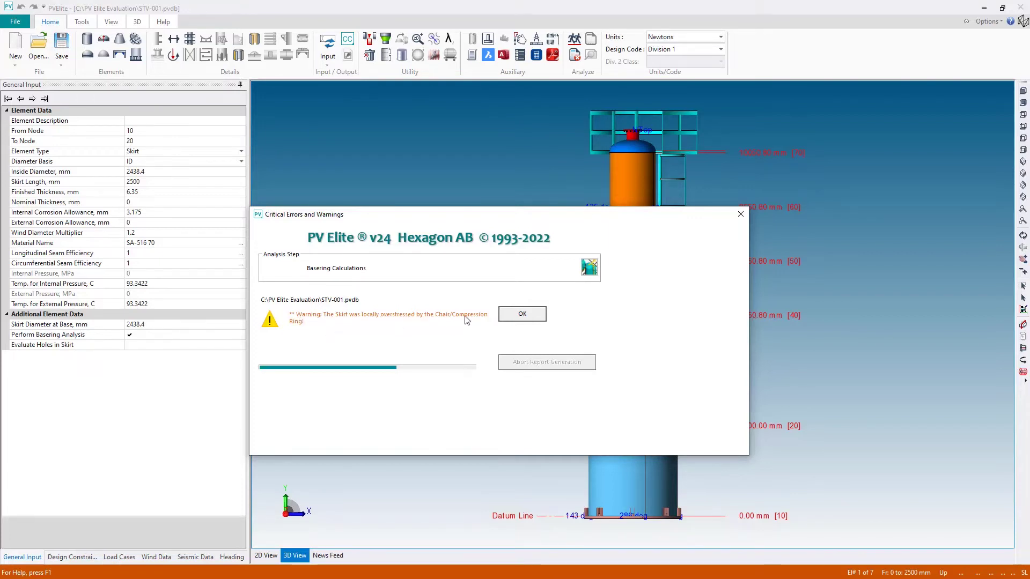
Step: Dismiss the skirt overstress and cone-to-shell junction warnings so the reports are generated
{"action": "left_click", "coordinate": [518, 316]}
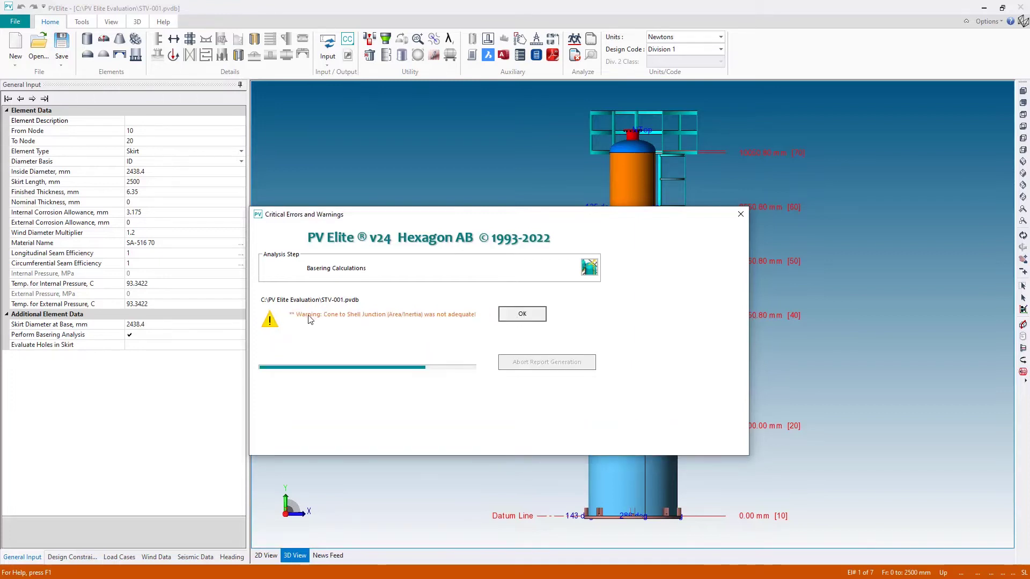
{"action": "left_click", "coordinate": [517, 317]}
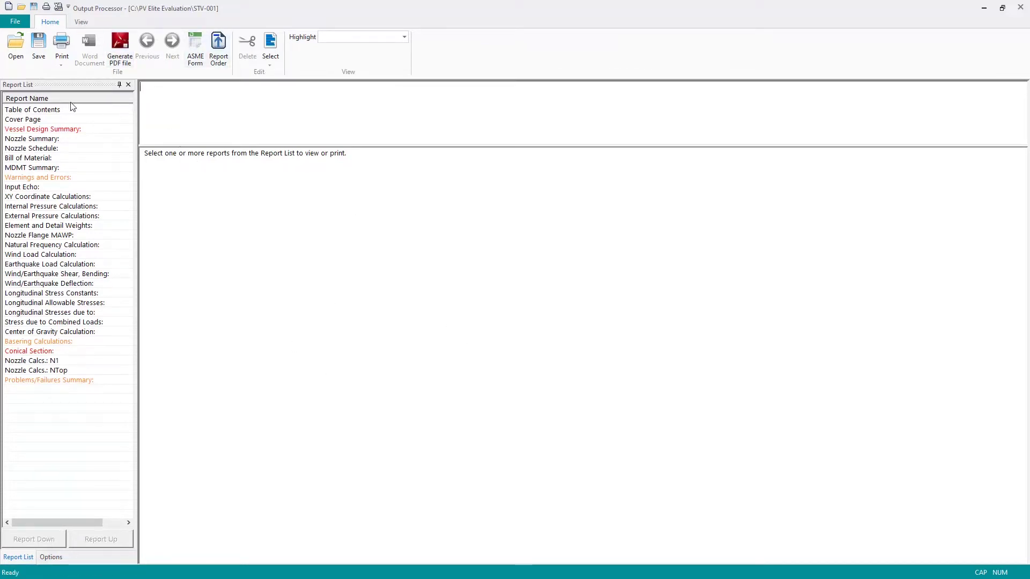
Step: In the Vessel Design Summary, locate the failed Local Skirt result under Local Stress Analysis Results
{"action": "left_click", "coordinate": [32, 128]}
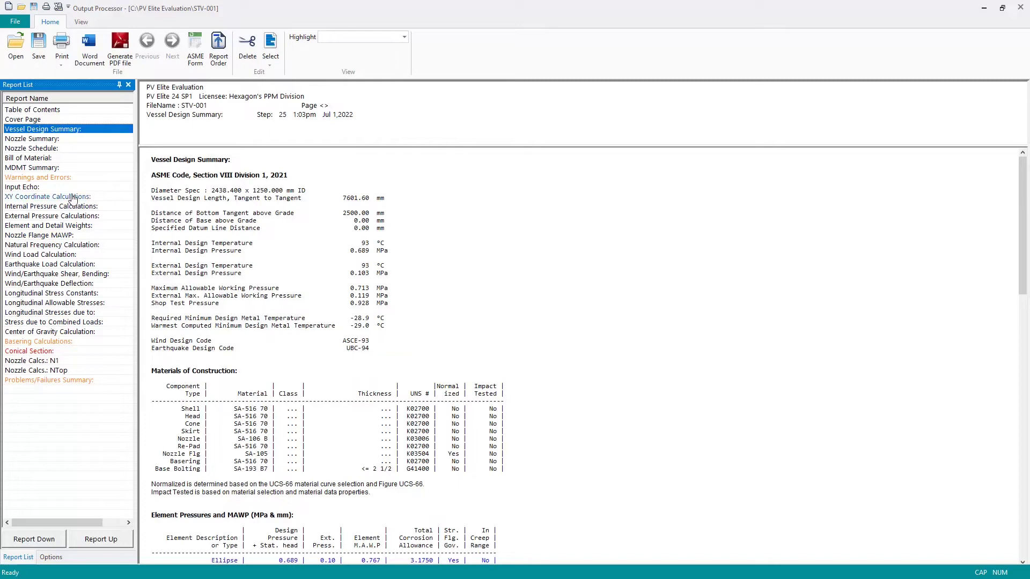
{"action": "left_click_drag", "start_coordinate": [1022, 191], "coordinate": [992, 470]}
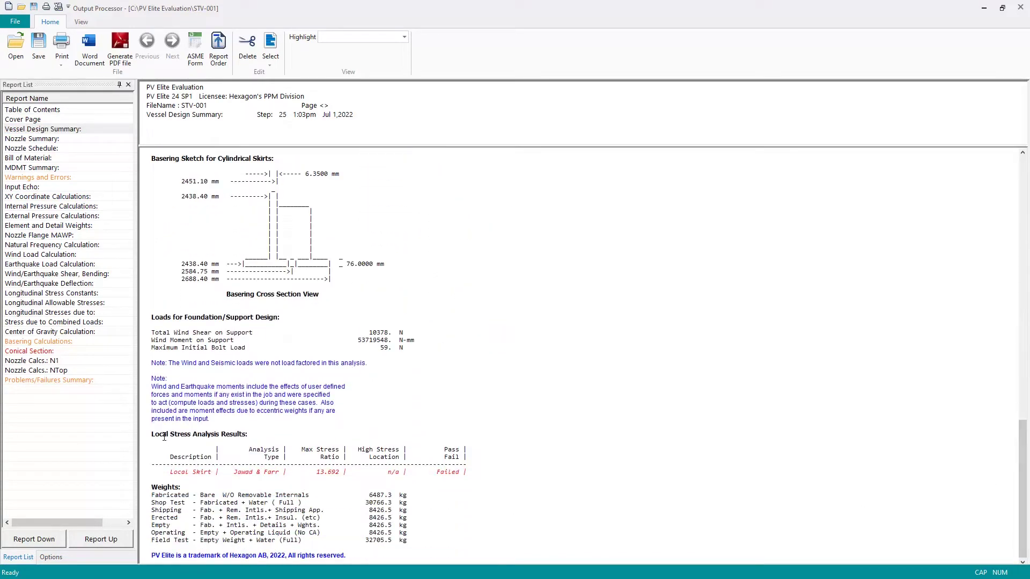
{"action": "left_click_drag", "start_coordinate": [153, 434], "coordinate": [231, 434]}
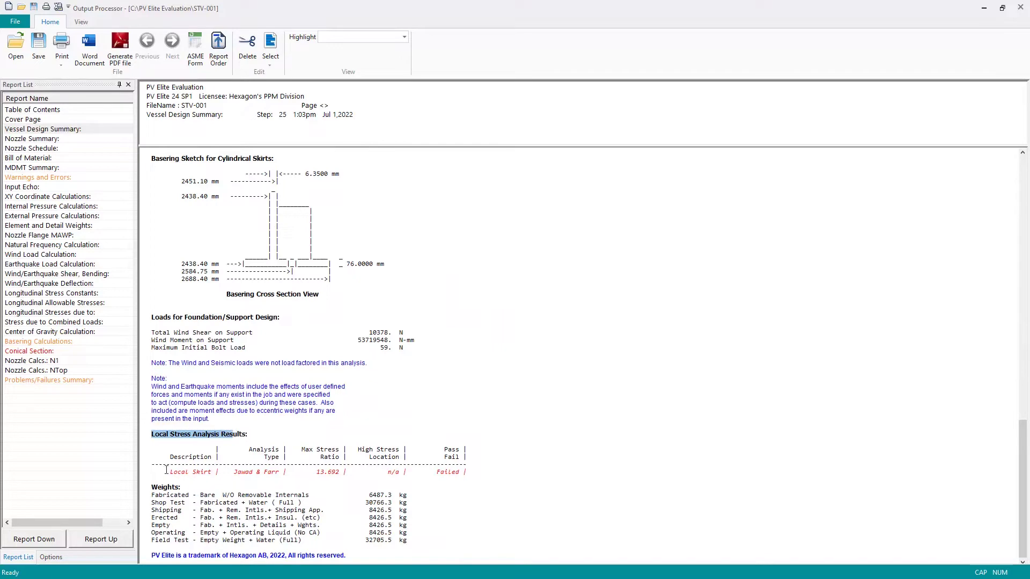
{"action": "left_click_drag", "start_coordinate": [170, 472], "coordinate": [141, 471]}
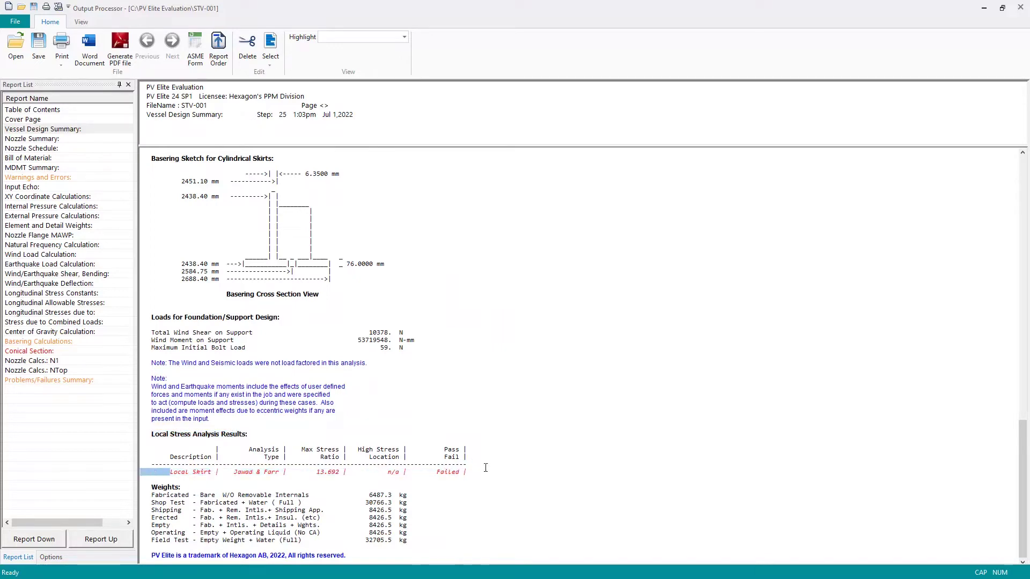
Step: Open the Basering Calculations report to check the 5664 MPa skirt stress against the 413 MPa allowable
{"action": "left_click", "coordinate": [37, 342]}
{"action": "left_click_drag", "start_coordinate": [1020, 174], "coordinate": [1011, 451]}
{"action": "left_click", "coordinate": [332, 302]}
{"action": "scroll", "coordinate": [332, 302], "scroll_direction": "up", "scroll_amount": 1}
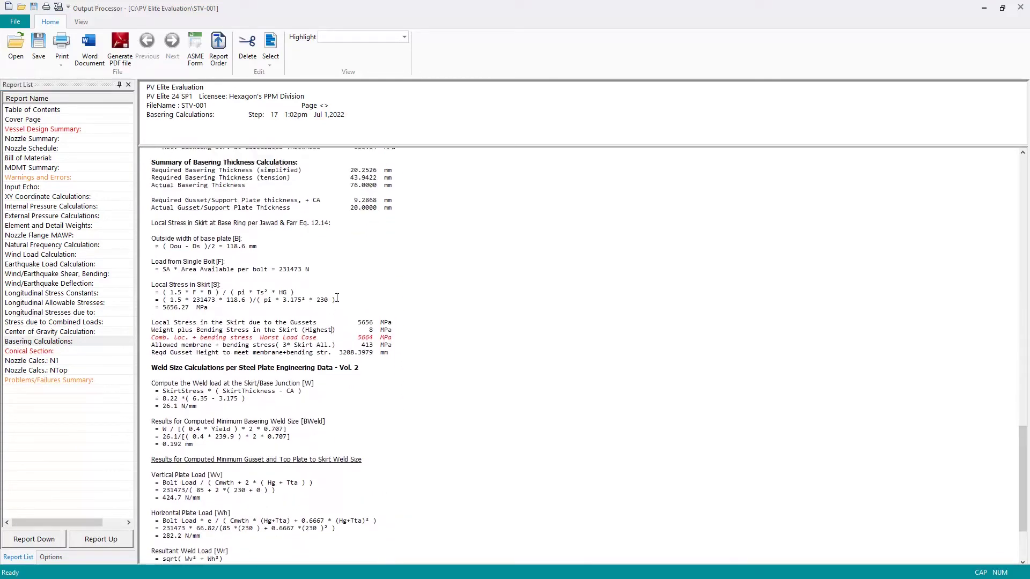
{"action": "left_click_drag", "start_coordinate": [394, 330], "coordinate": [156, 331]}
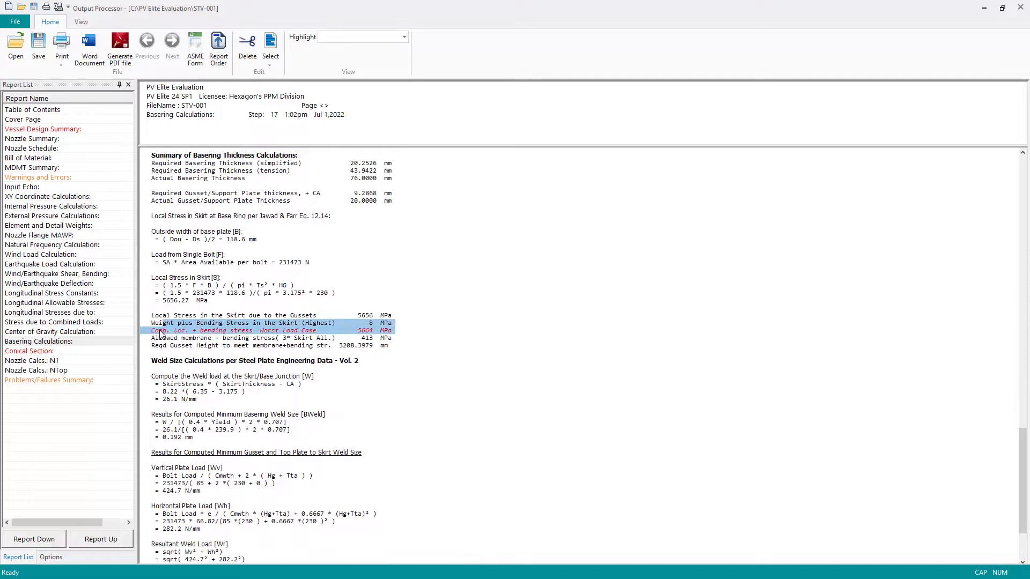
{"action": "left_click", "coordinate": [155, 332]}
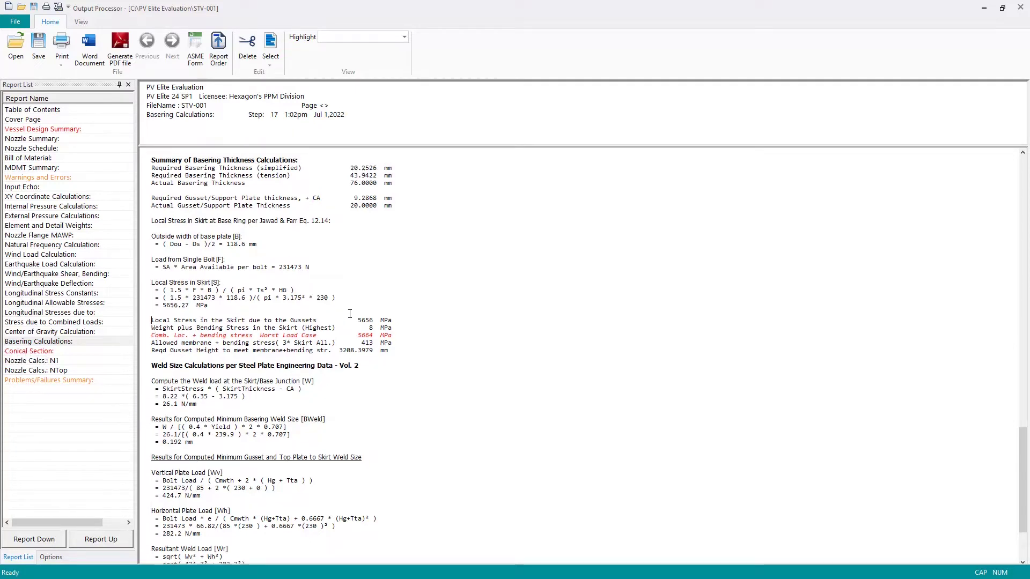
{"action": "scroll", "coordinate": [268, 327], "scroll_direction": "up", "scroll_amount": 1}
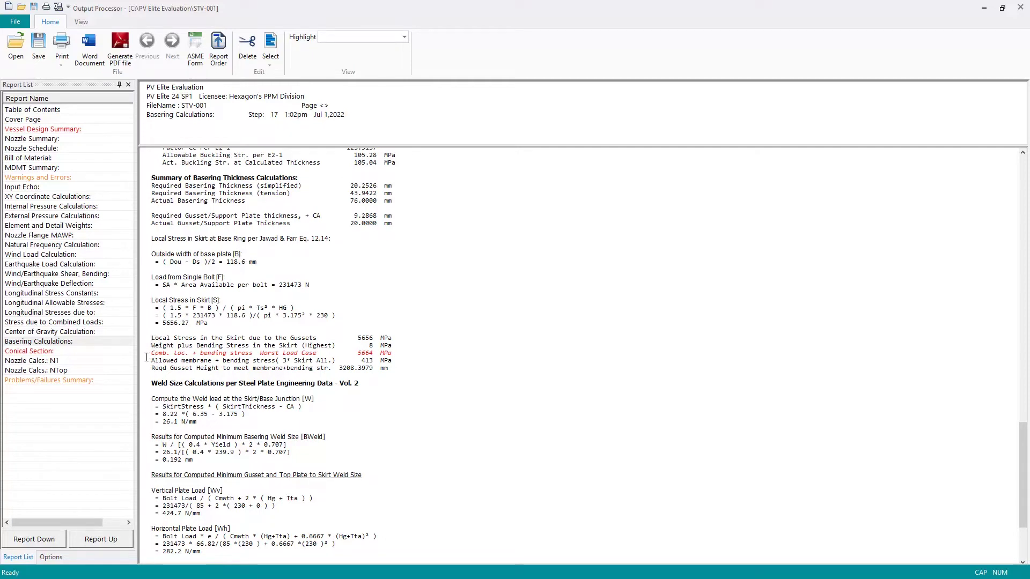
{"action": "left_click_drag", "start_coordinate": [167, 354], "coordinate": [226, 354]}
{"action": "left_click", "coordinate": [296, 354]}
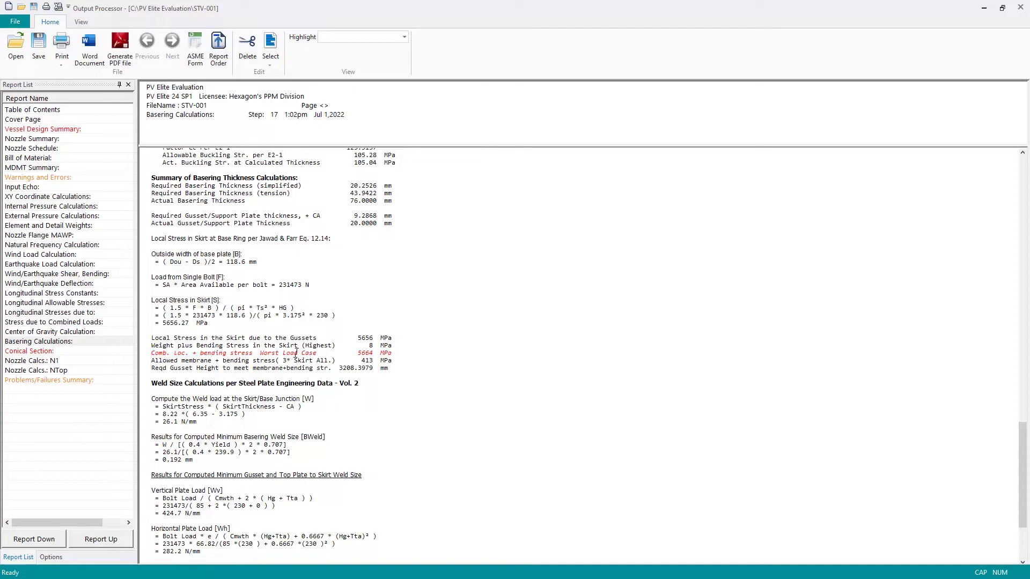
{"action": "left_click_drag", "start_coordinate": [261, 354], "coordinate": [358, 353]}
{"action": "left_click", "coordinate": [358, 352]}
{"action": "left_click", "coordinate": [391, 353]}
{"action": "left_click_drag", "start_coordinate": [152, 339], "coordinate": [367, 338]}
{"action": "left_click_drag", "start_coordinate": [357, 354], "coordinate": [377, 354]}
{"action": "left_click", "coordinate": [370, 345]}
{"action": "left_click_drag", "start_coordinate": [151, 338], "coordinate": [404, 337]}
{"action": "left_click", "coordinate": [392, 339]}
{"action": "left_click_drag", "start_coordinate": [392, 339], "coordinate": [307, 338]}
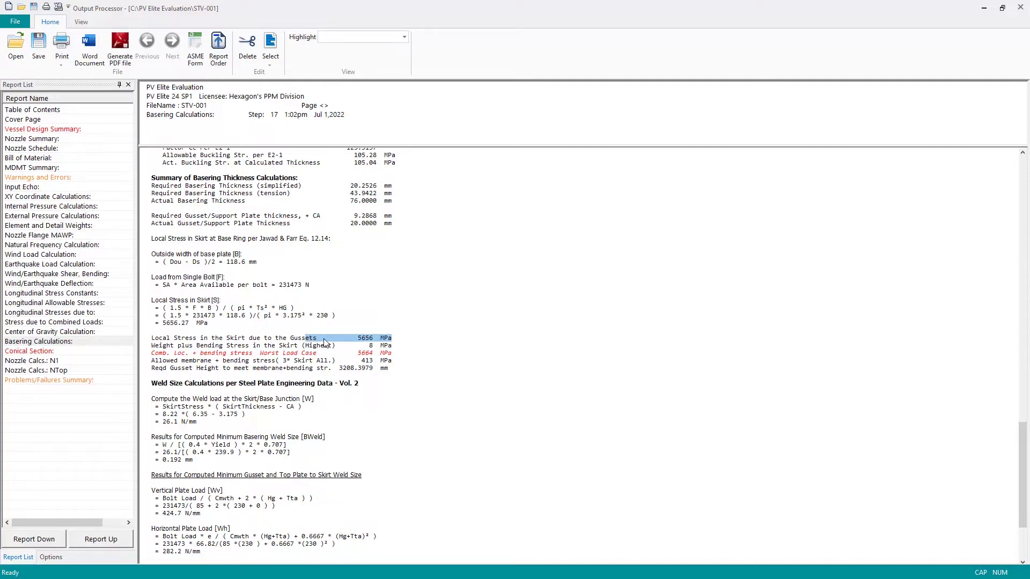
{"action": "left_click", "coordinate": [325, 339]}
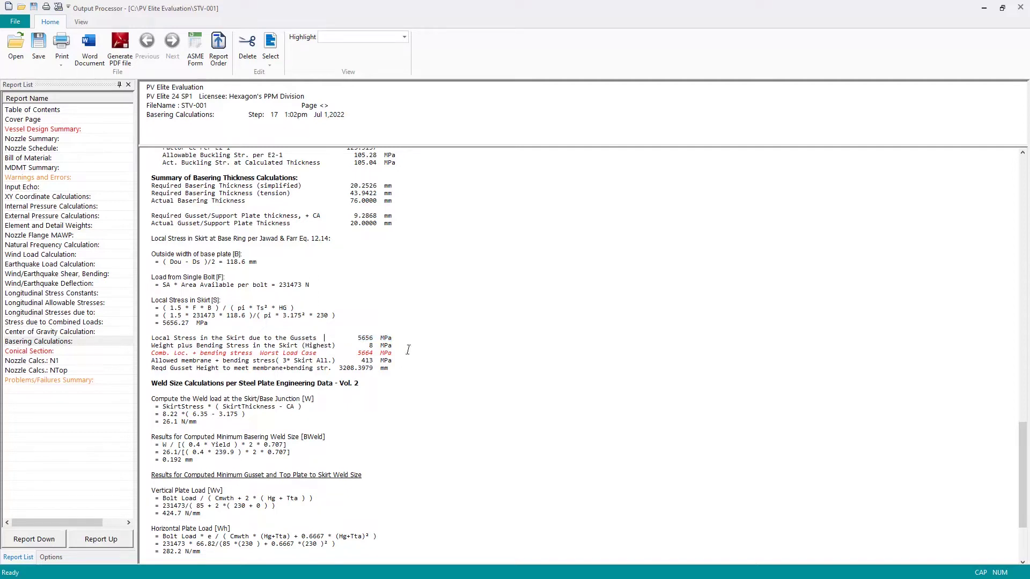
Step: Close the reports and switch the skirt basering to the top-plate type with a 45 mm top plate
{"action": "left_click", "coordinate": [1020, 8]}
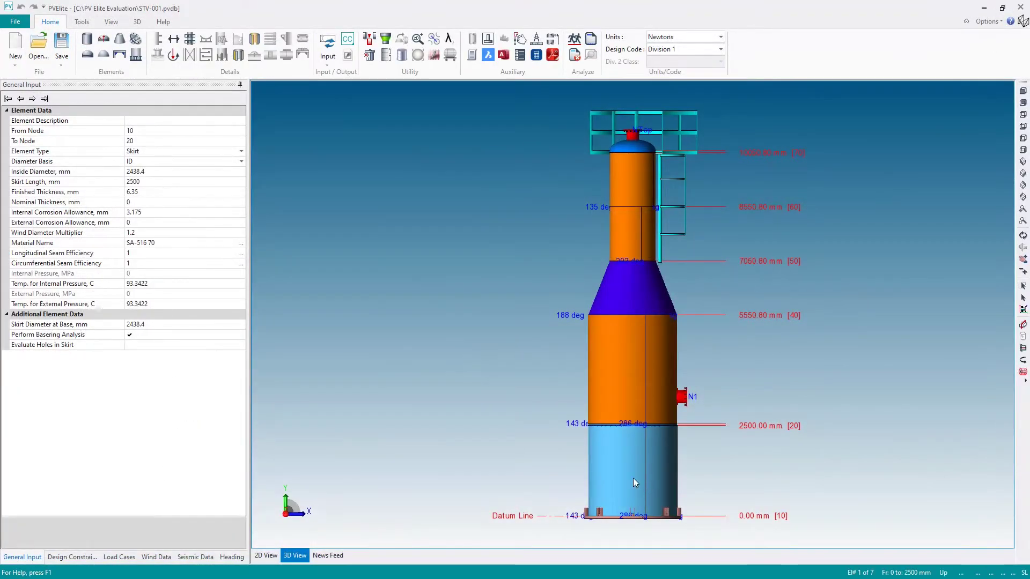
{"action": "double_click", "coordinate": [92, 335]}
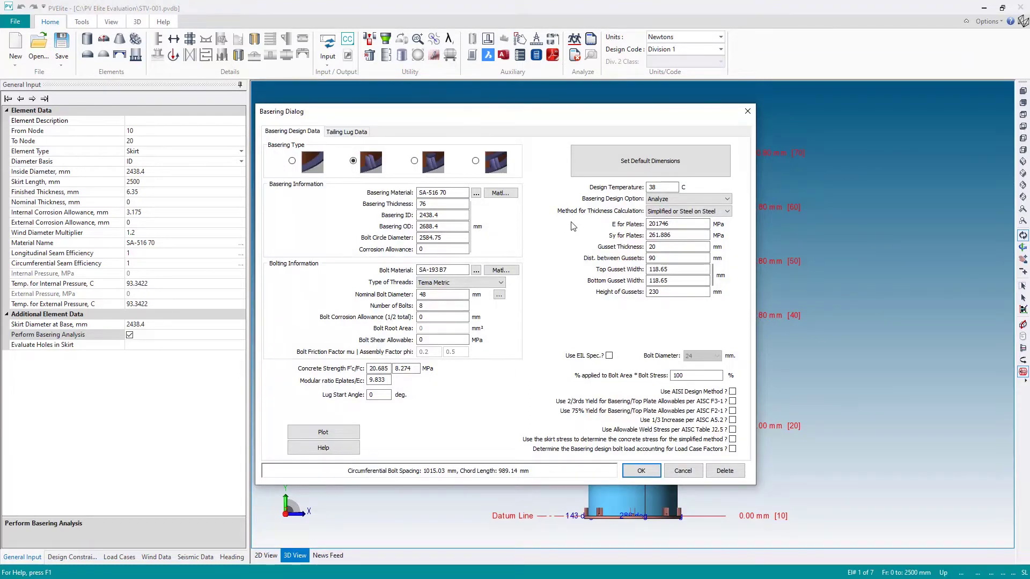
{"action": "left_click", "coordinate": [476, 162]}
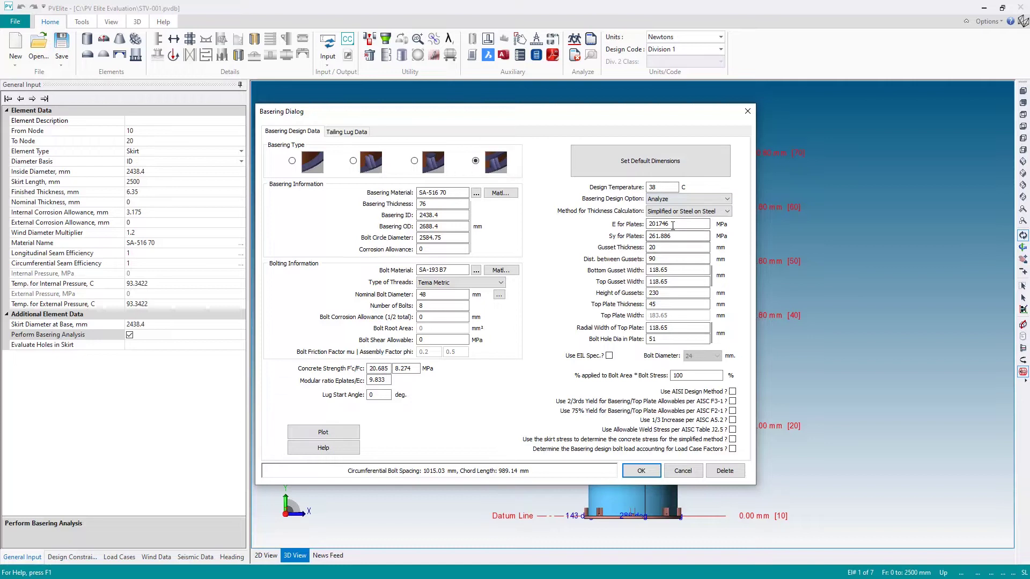
{"action": "double_click", "coordinate": [665, 304]}
{"action": "left_click", "coordinate": [638, 471]}
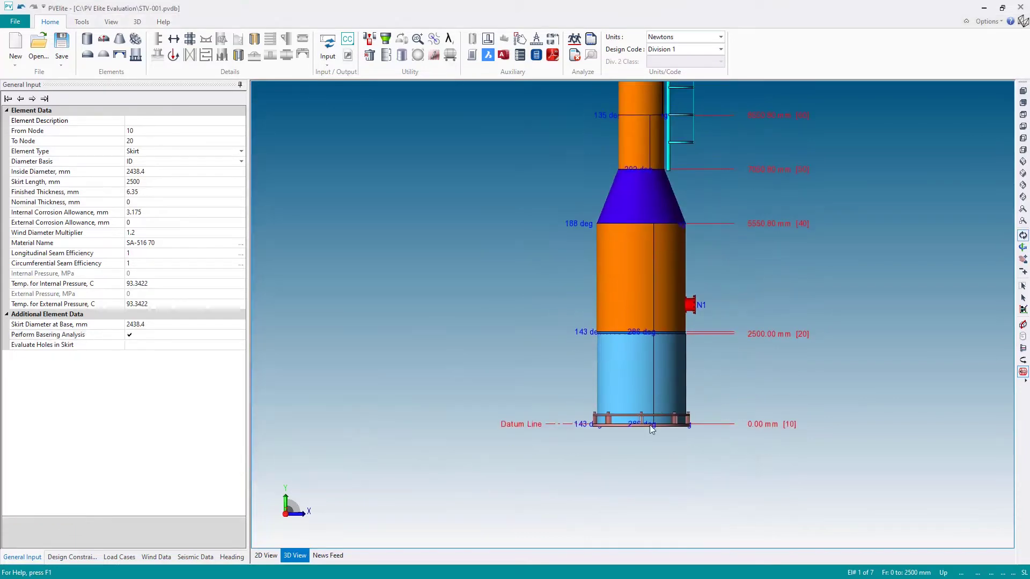
{"action": "scroll", "coordinate": [648, 425], "scroll_direction": "up", "scroll_amount": 3}
{"action": "left_click_drag", "start_coordinate": [680, 403], "coordinate": [635, 437]}
{"action": "scroll", "coordinate": [635, 437], "scroll_direction": "up", "scroll_amount": 3}
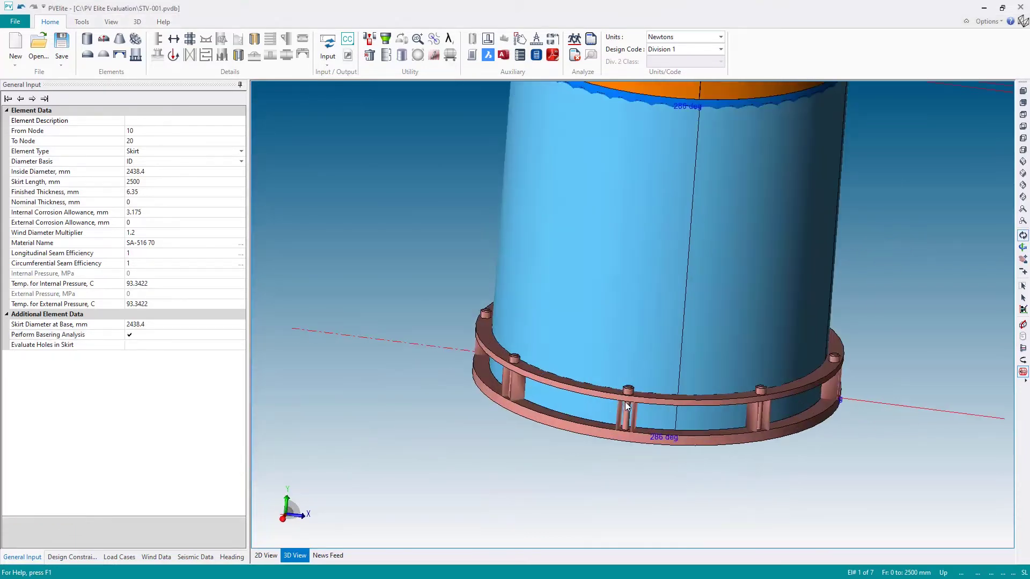
{"action": "left_click_drag", "start_coordinate": [622, 396], "coordinate": [616, 427]}
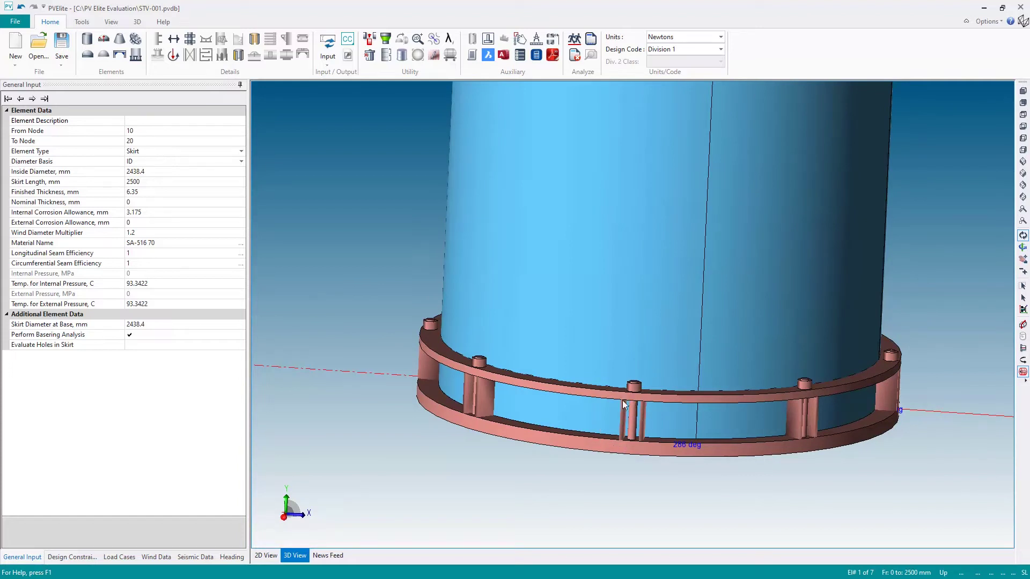
{"action": "left_click", "coordinate": [1022, 90]}
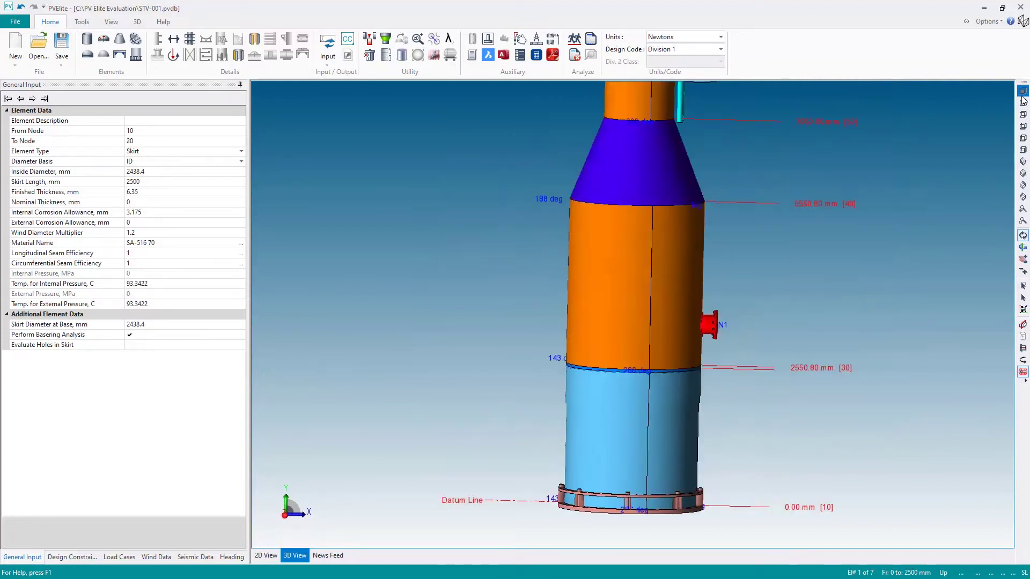
Step: Re-run the analysis and dismiss the cone-to-shell junction warning to reach the STV-001 reports
{"action": "left_click", "coordinate": [575, 40]}
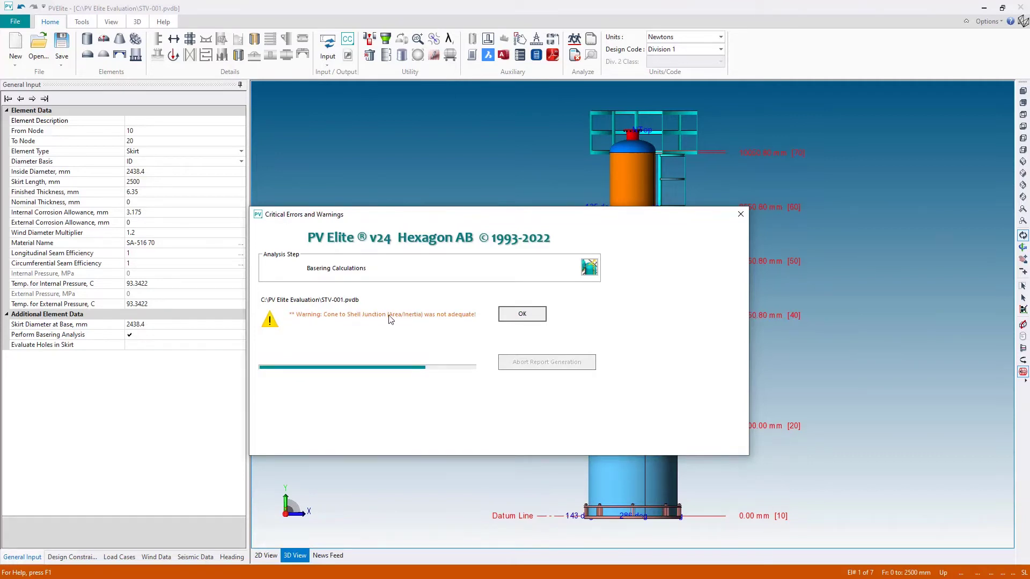
{"action": "left_click", "coordinate": [509, 315]}
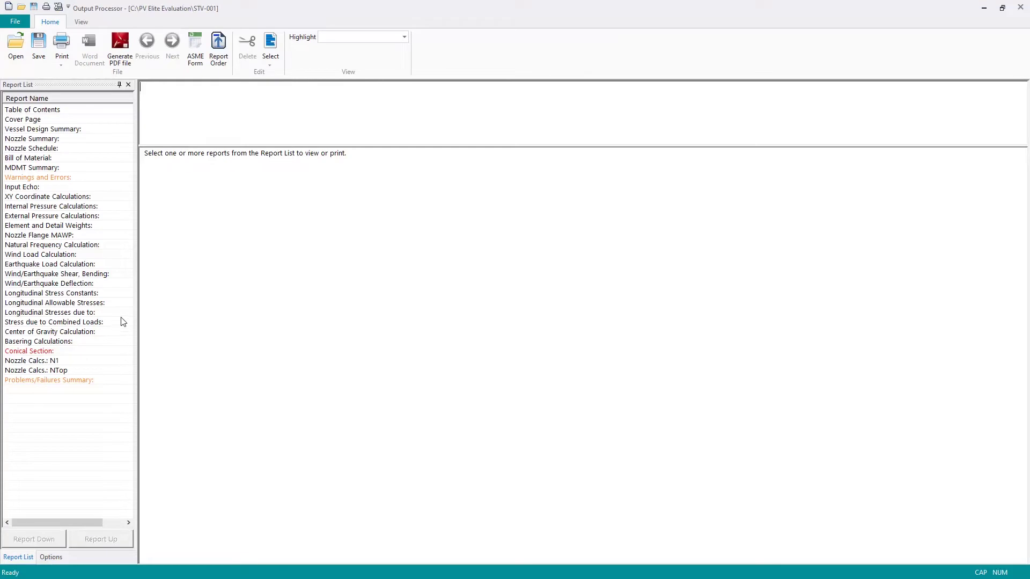
Step: View the Basering Calculations report showing the Continuous Top Ring with gussets and a 45 mm top plate
{"action": "left_click", "coordinate": [50, 343]}
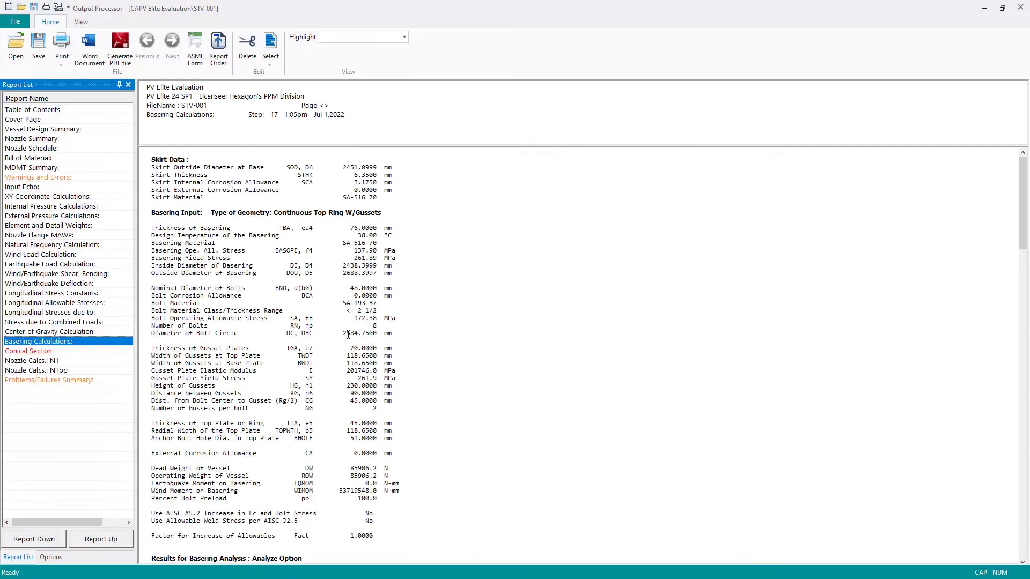
{"action": "mouse_move", "coordinate": [1022, 170]}
{"action": "left_mouse_down"}
{"action": "mouse_move", "coordinate": [1017, 437]}
{"action": "mouse_move", "coordinate": [1022, 155]}
{"action": "left_mouse_up"}
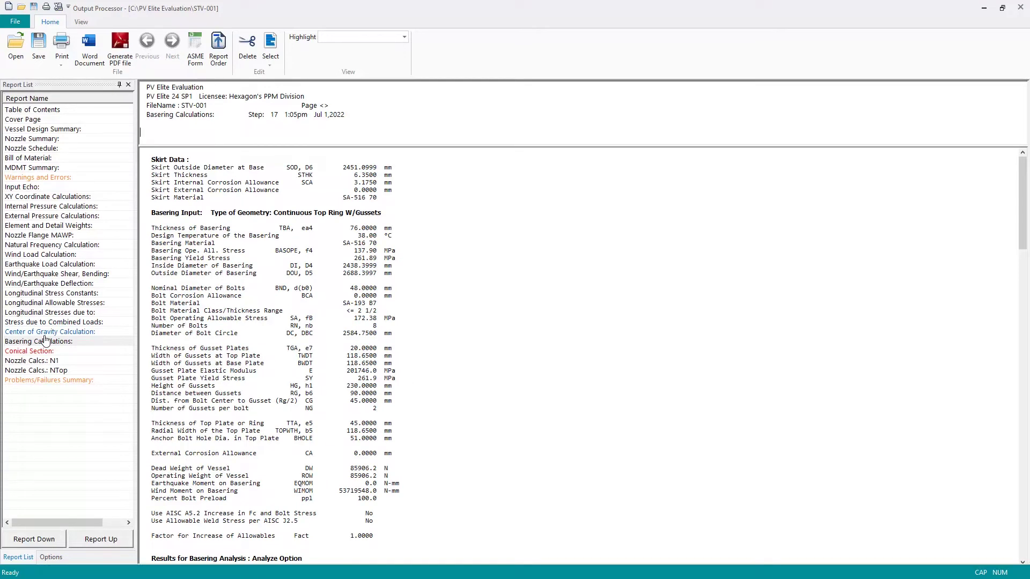
Step: In the Conical Section report, highlight the additional area needed of 125.5347
{"action": "left_click", "coordinate": [42, 352]}
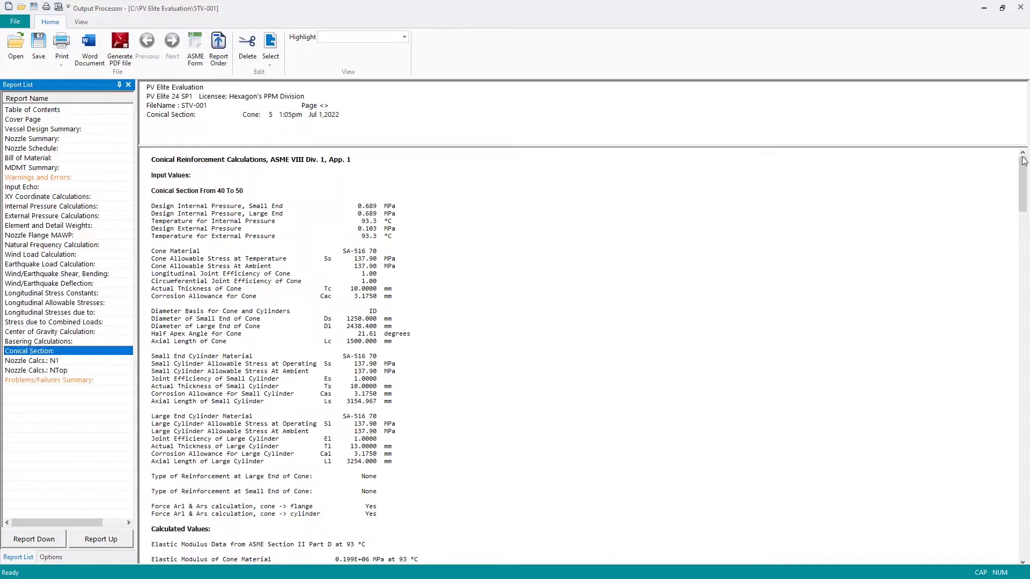
{"action": "left_click_drag", "start_coordinate": [1023, 169], "coordinate": [1023, 322]}
{"action": "left_click", "coordinate": [339, 414]}
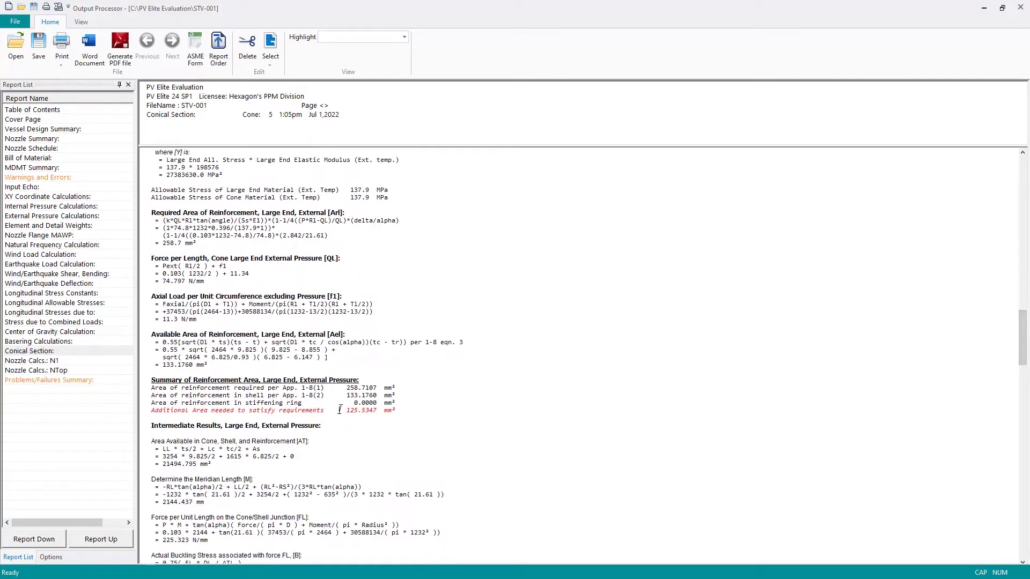
{"action": "scroll", "coordinate": [340, 412], "scroll_direction": "down", "scroll_amount": 2}
{"action": "scroll", "coordinate": [254, 363], "scroll_direction": "down", "scroll_amount": 2}
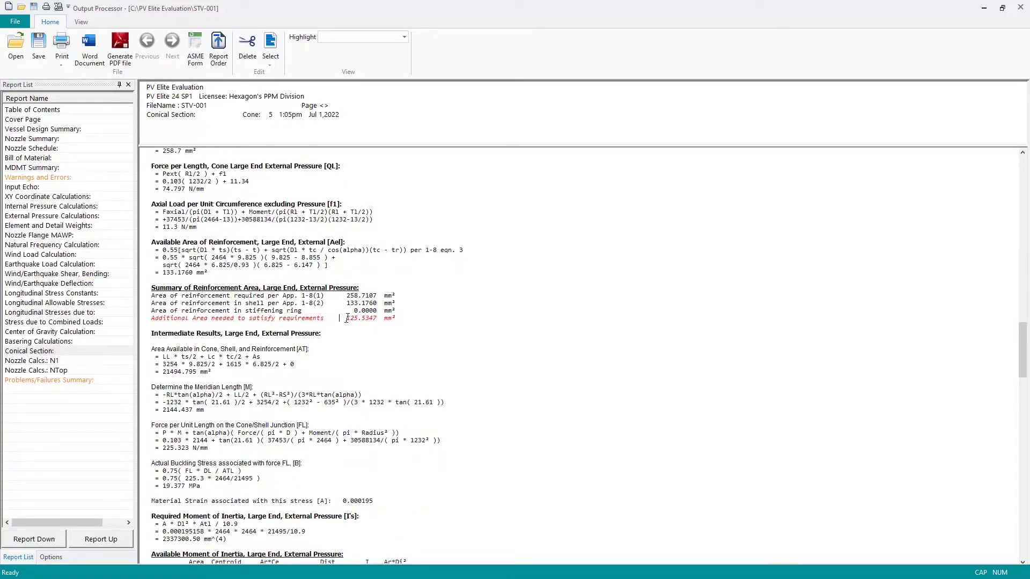
{"action": "left_click_drag", "start_coordinate": [346, 318], "coordinate": [377, 317]}
{"action": "left_click", "coordinate": [407, 340]}
Step: Highlight the low large-end available inertia value 0.1731E+06 and its units
{"action": "scroll", "coordinate": [406, 331], "scroll_direction": "down", "scroll_amount": 2}
{"action": "scroll", "coordinate": [406, 331], "scroll_direction": "down", "scroll_amount": 8}
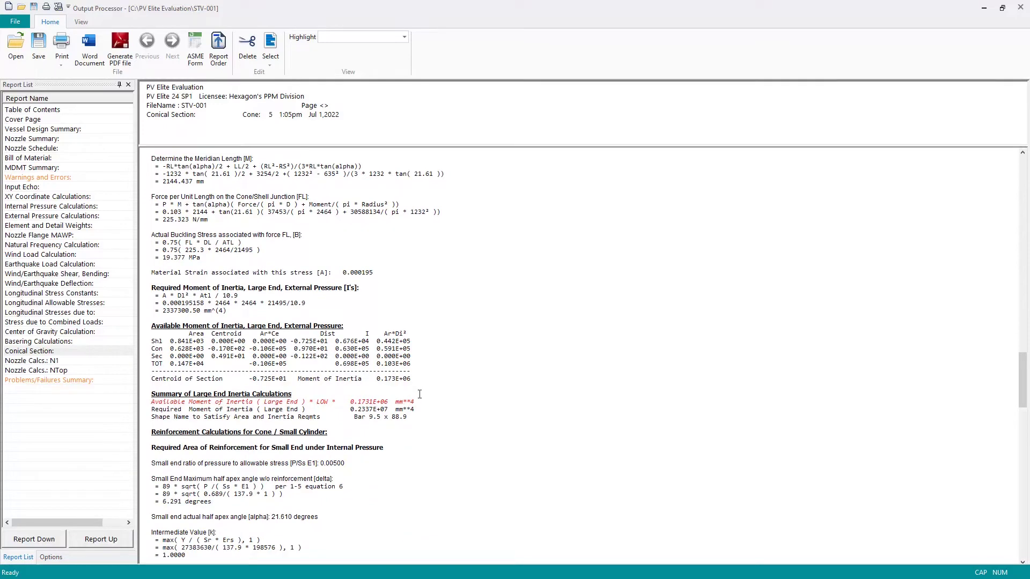
{"action": "scroll", "coordinate": [419, 394], "scroll_direction": "down", "scroll_amount": 2}
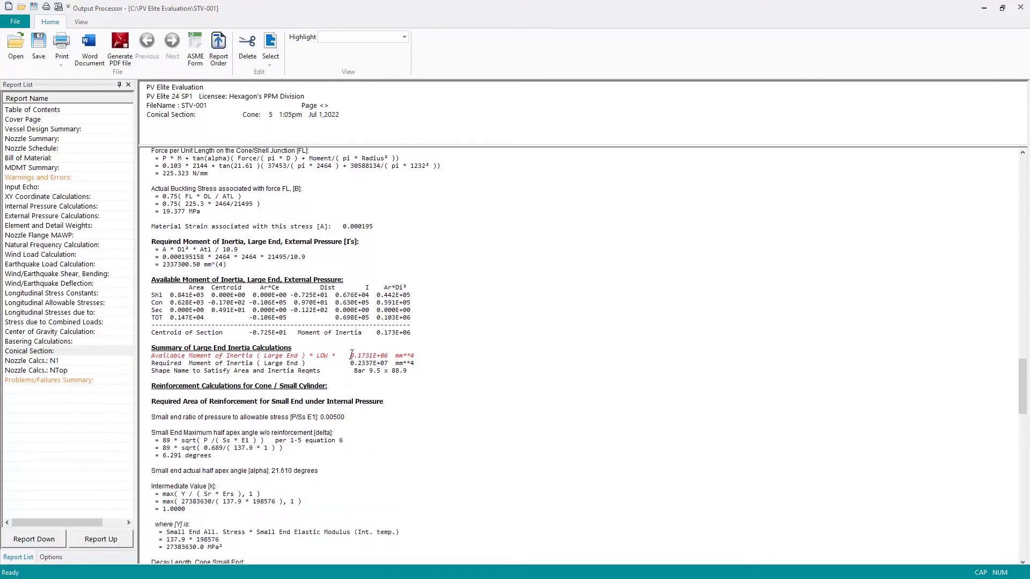
{"action": "left_click_drag", "start_coordinate": [351, 355], "coordinate": [368, 351]}
{"action": "left_click", "coordinate": [368, 359]}
{"action": "left_click_drag", "start_coordinate": [415, 356], "coordinate": [365, 363]}
{"action": "left_click_drag", "start_coordinate": [394, 363], "coordinate": [421, 363]}
{"action": "left_click", "coordinate": [242, 363]}
Step: Highlight the large-end required stiffener shape, Bar 9.5 x 88.9
{"action": "scroll", "coordinate": [222, 363], "scroll_direction": "down", "scroll_amount": 1}
{"action": "scroll", "coordinate": [221, 363], "scroll_direction": "down", "scroll_amount": 1}
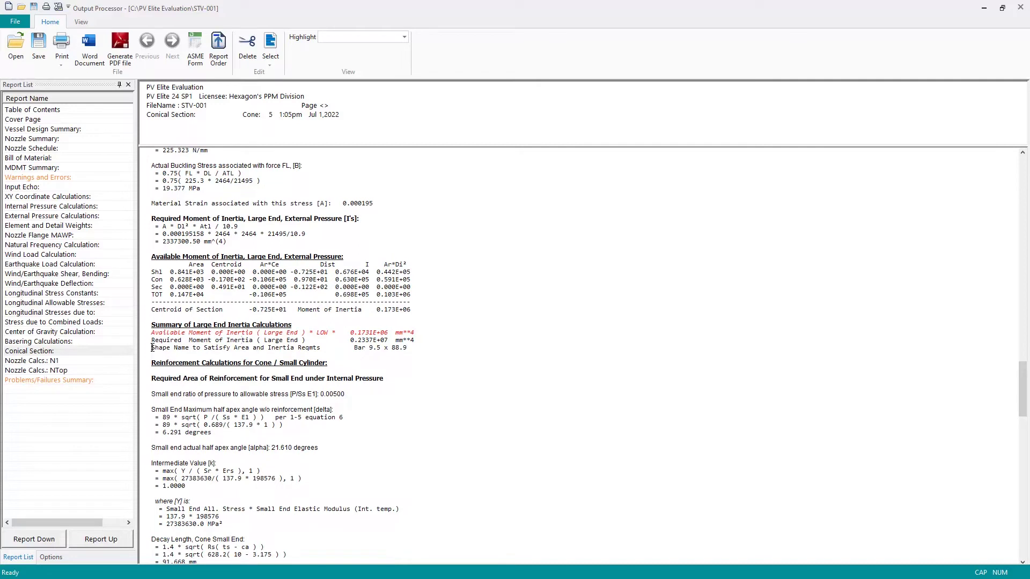
{"action": "left_click_drag", "start_coordinate": [153, 347], "coordinate": [406, 349]}
{"action": "left_click", "coordinate": [406, 350]}
{"action": "left_click_drag", "start_coordinate": [354, 349], "coordinate": [408, 349]}
{"action": "left_click", "coordinate": [369, 349]}
{"action": "left_click", "coordinate": [406, 348], "text": "shift"}
{"action": "left_click", "coordinate": [560, 352]}
Step: Highlight the small-end available inertia 0.3456E+05 and the required Bar 6.3 x 63.5
{"action": "scroll", "coordinate": [398, 375], "scroll_direction": "down", "scroll_amount": 15}
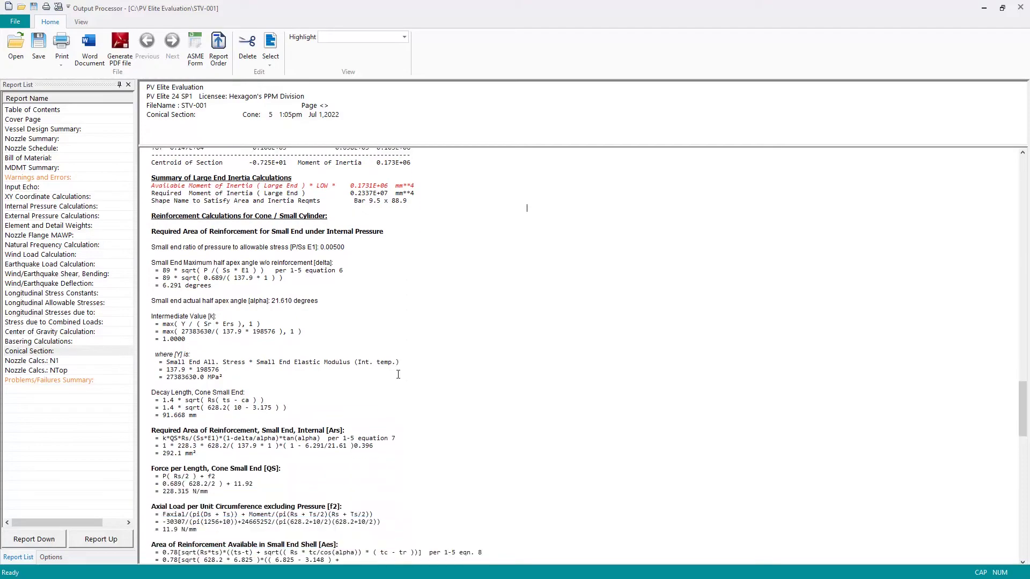
{"action": "scroll", "coordinate": [398, 375], "scroll_direction": "down", "scroll_amount": 20}
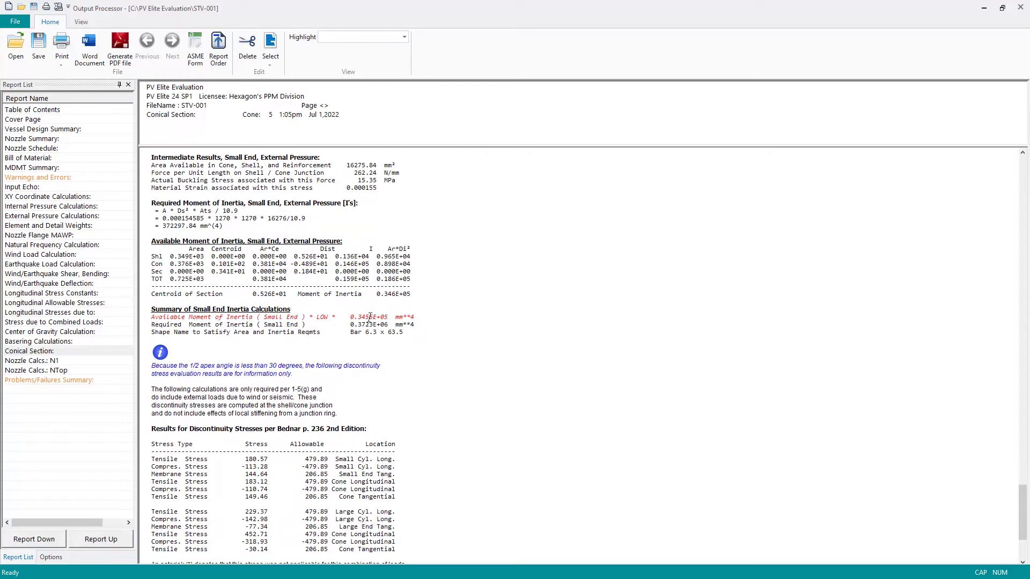
{"action": "left_click_drag", "start_coordinate": [348, 317], "coordinate": [413, 317]}
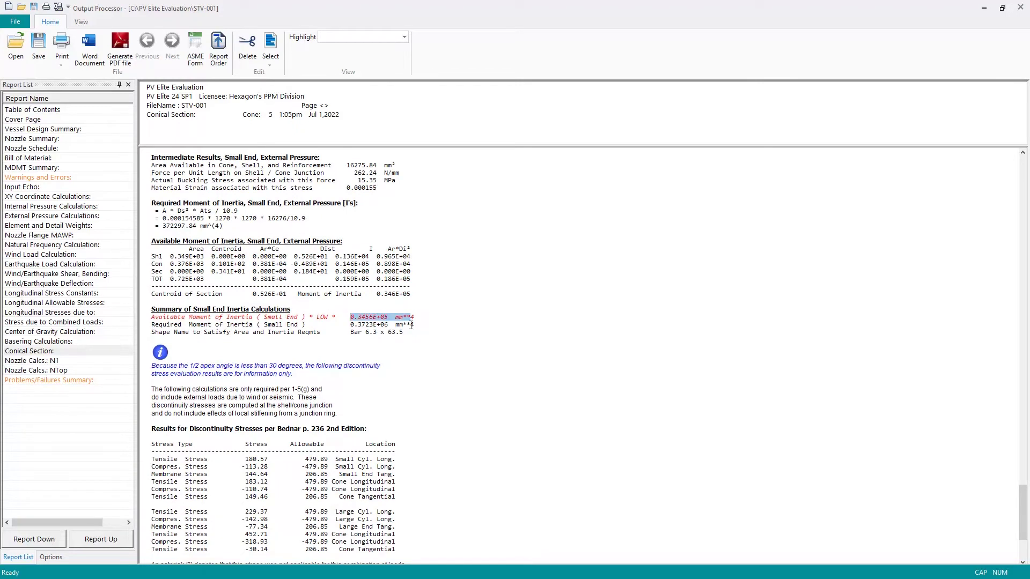
{"action": "double_click", "coordinate": [400, 332]}
{"action": "left_click", "coordinate": [366, 332], "text": "shift"}
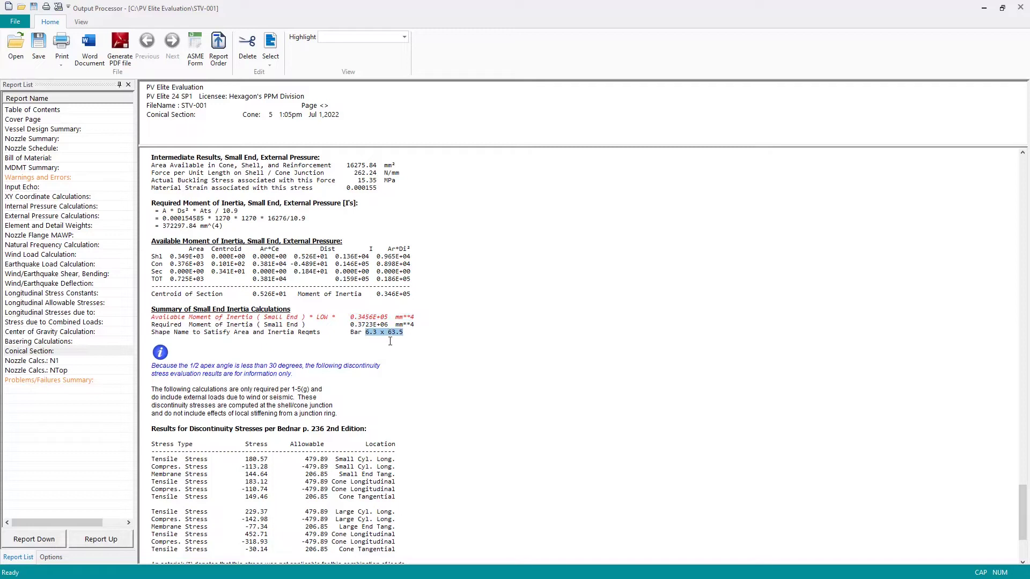
{"action": "left_click", "coordinate": [369, 333]}
Step: Close the reports and select the 13 mm cylinder element from node 30 to 40
{"action": "left_click", "coordinate": [1020, 8]}
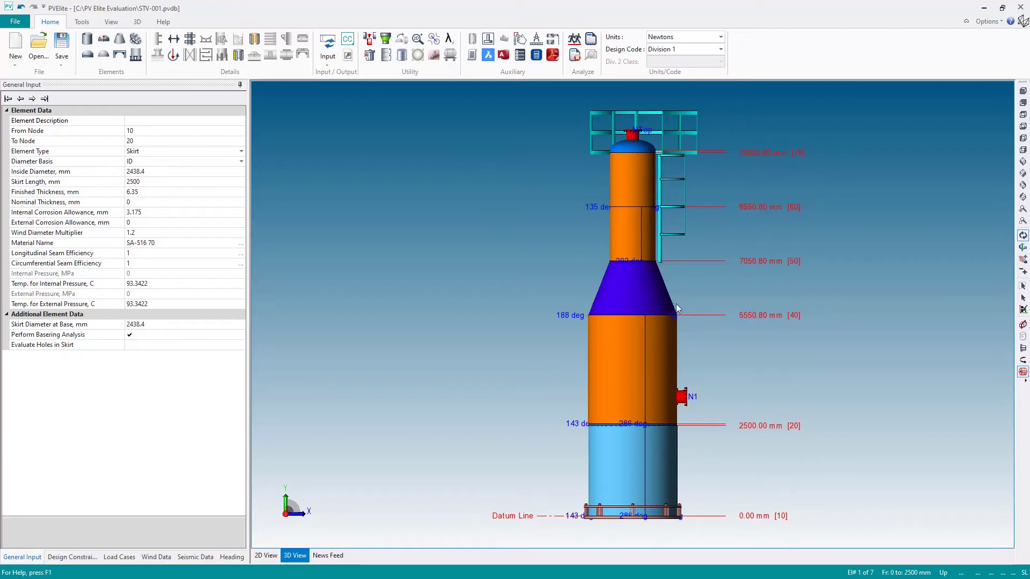
{"action": "left_click", "coordinate": [1022, 298]}
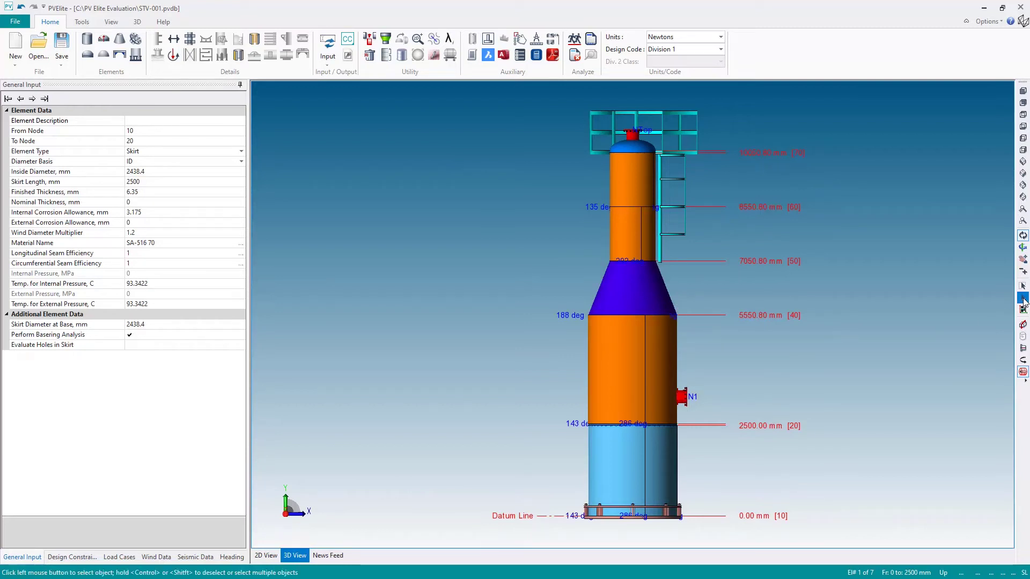
{"action": "left_click", "coordinate": [611, 357]}
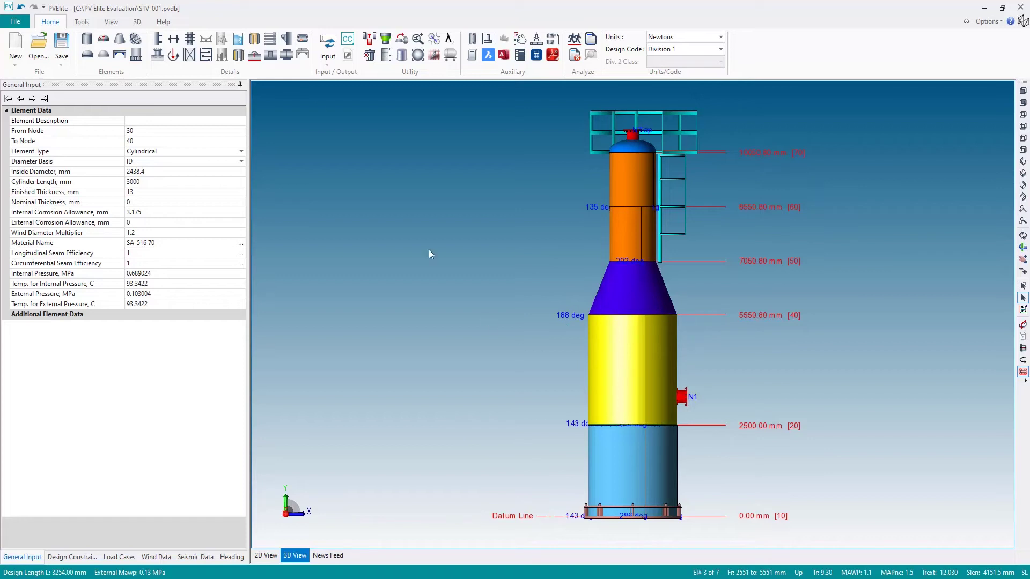
Step: Add a stiffening ring to the cylinder with 10 mm thickness and 2644 mm outside diameter
{"action": "left_click", "coordinate": [158, 42]}
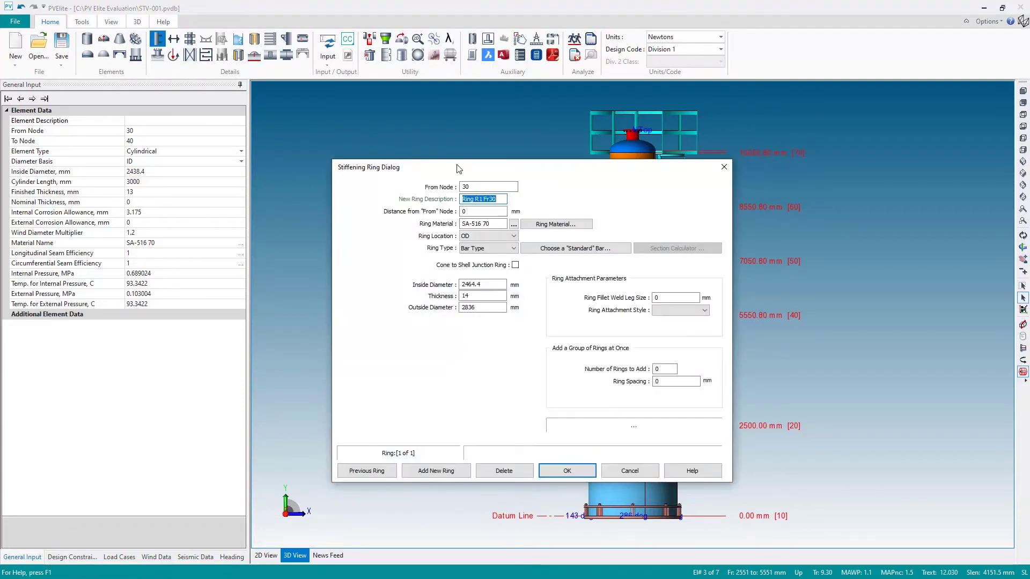
{"action": "left_click", "coordinate": [492, 213]}
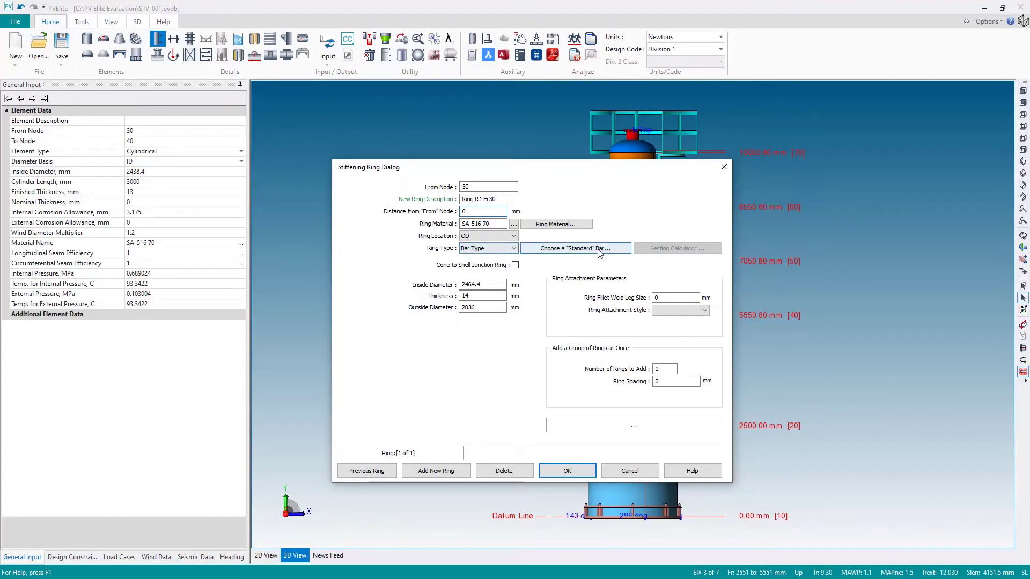
{"action": "left_click", "coordinate": [485, 285]}
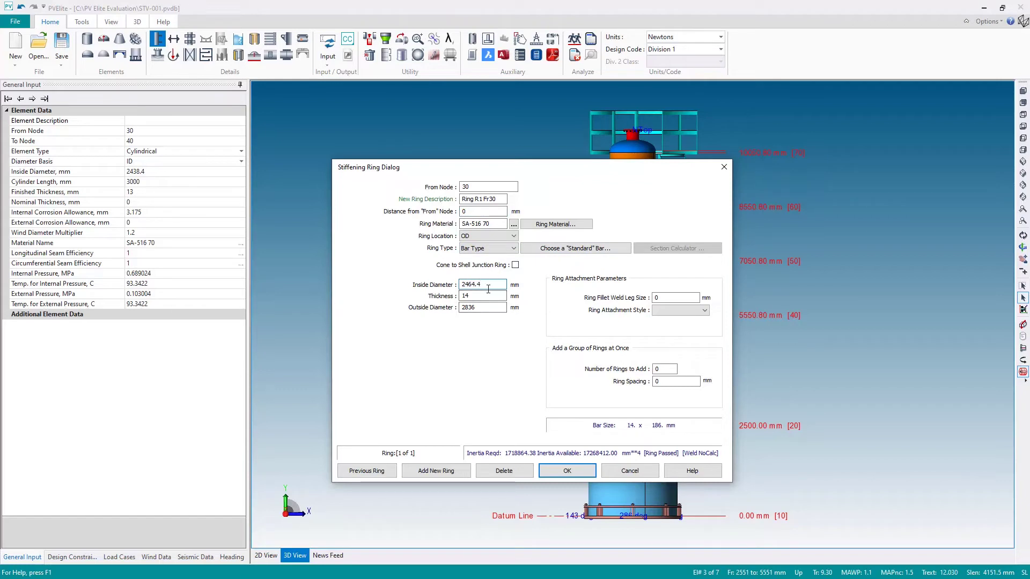
{"action": "left_click", "coordinate": [477, 294]}
{"action": "left_click_drag", "start_coordinate": [470, 296], "coordinate": [437, 295]}
{"action": "type", "text": "10"}
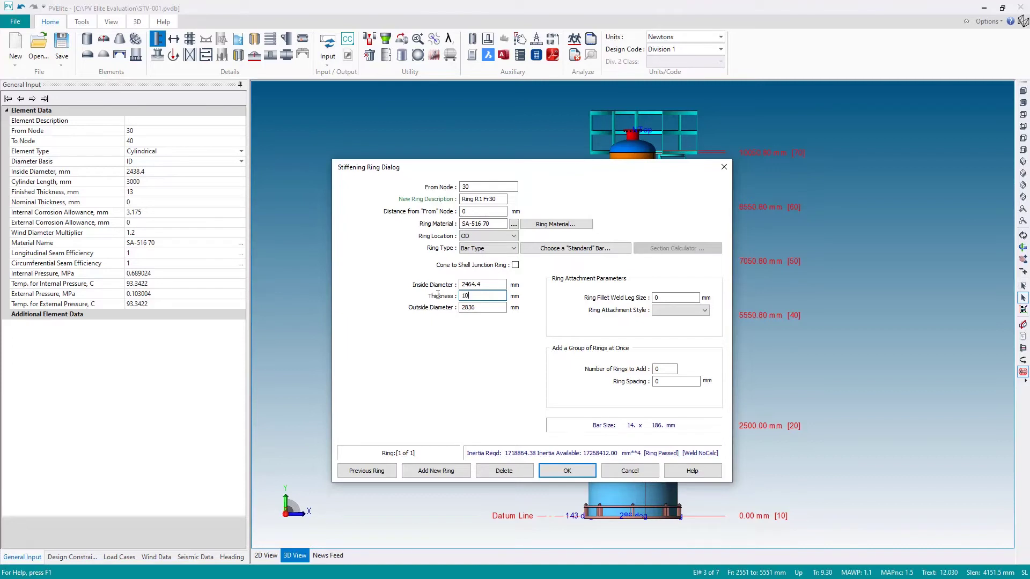
{"action": "left_click", "coordinate": [484, 308]}
{"action": "double_click", "coordinate": [485, 308]}
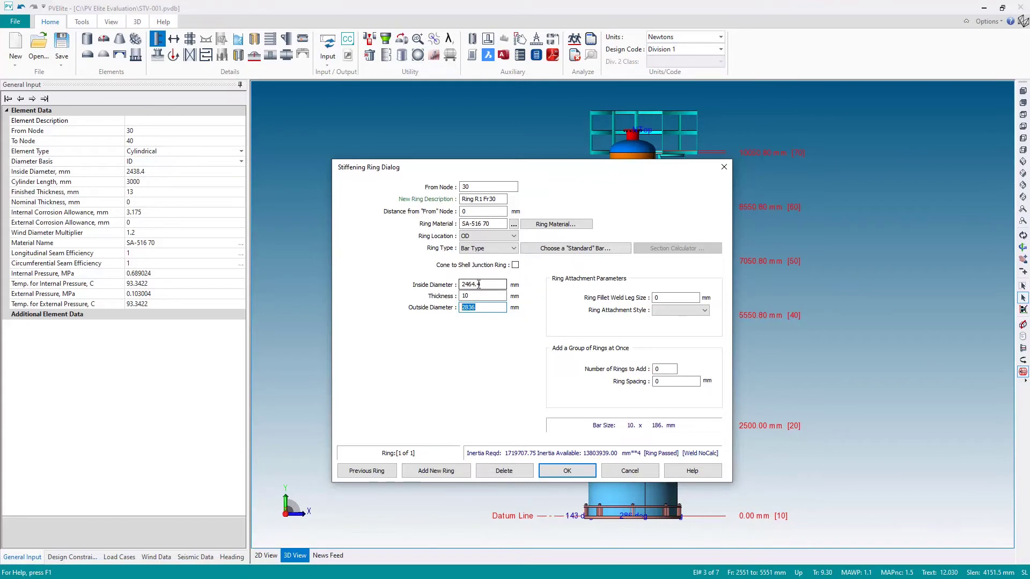
{"action": "left_click_drag", "start_coordinate": [463, 284], "coordinate": [473, 285]}
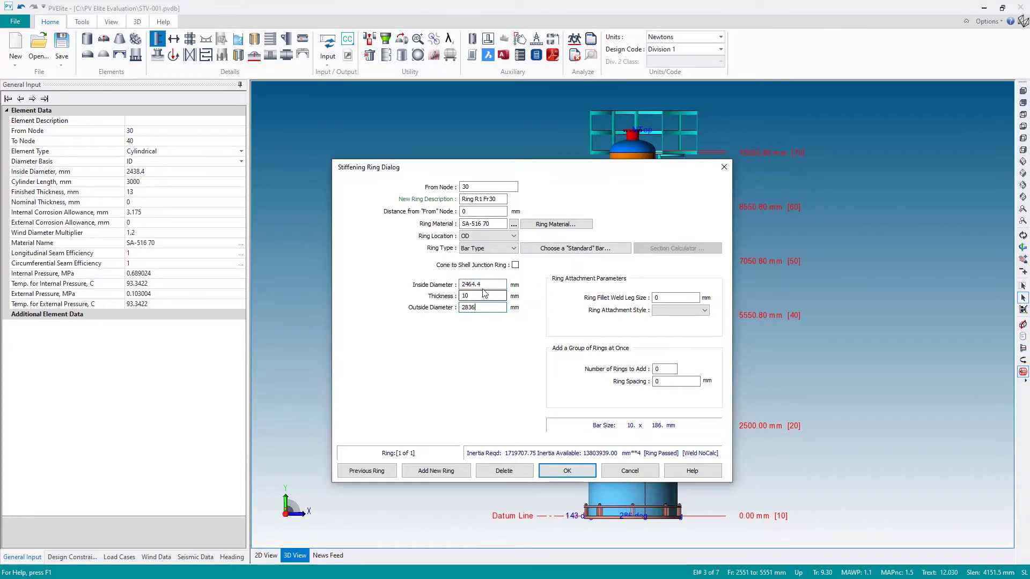
{"action": "key", "text": "Tab"}
{"action": "key", "text": "Tab"}
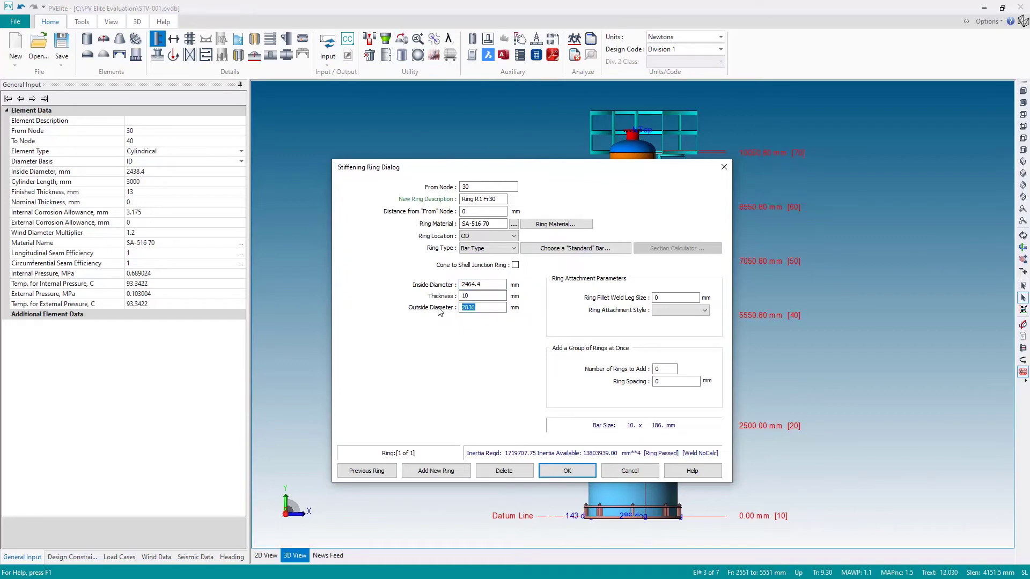
{"action": "type", "text": "26"}
{"action": "left_click", "coordinate": [474, 295]}
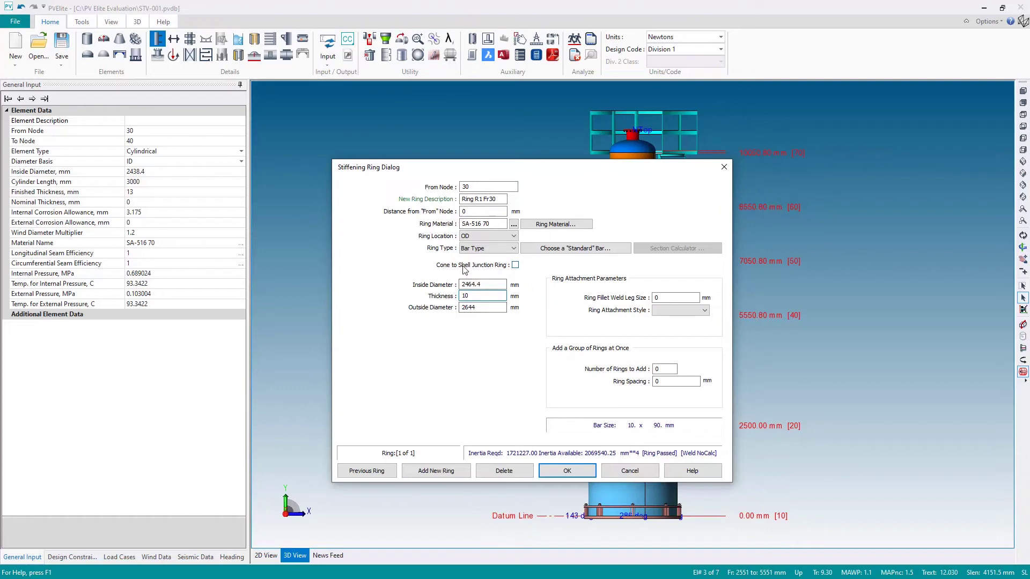
Step: Mark the ring as a cone-to-shell junction ring 2980 mm from node 30 and accept it
{"action": "left_click", "coordinate": [515, 266]}
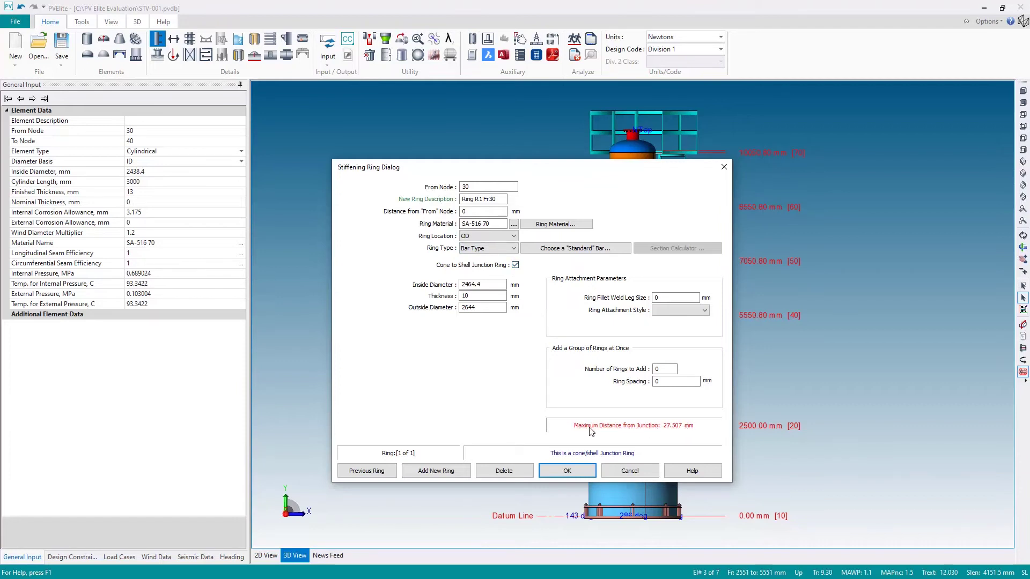
{"action": "double_click", "coordinate": [471, 212]}
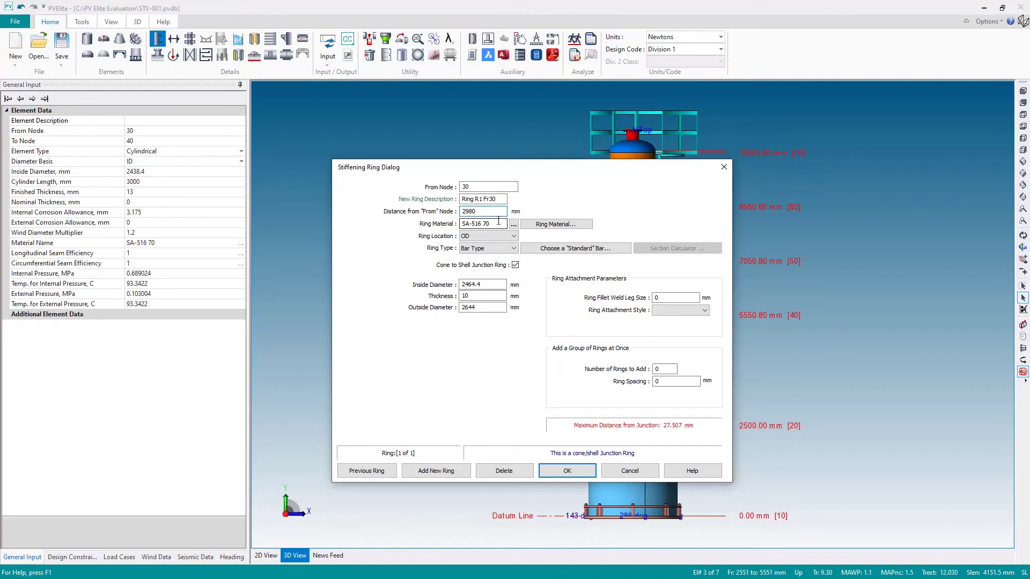
{"action": "left_click", "coordinate": [499, 222]}
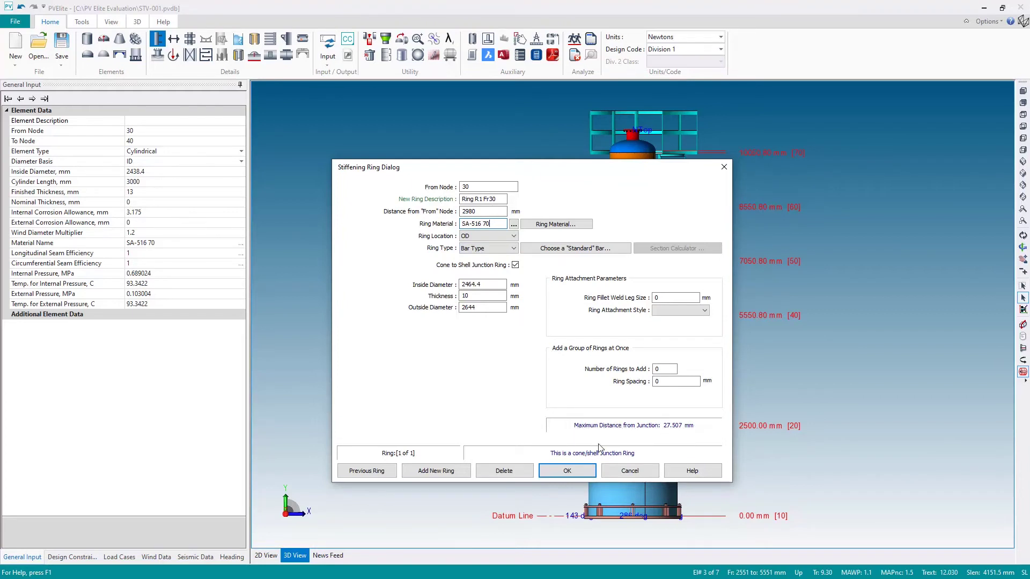
{"action": "left_click", "coordinate": [568, 471]}
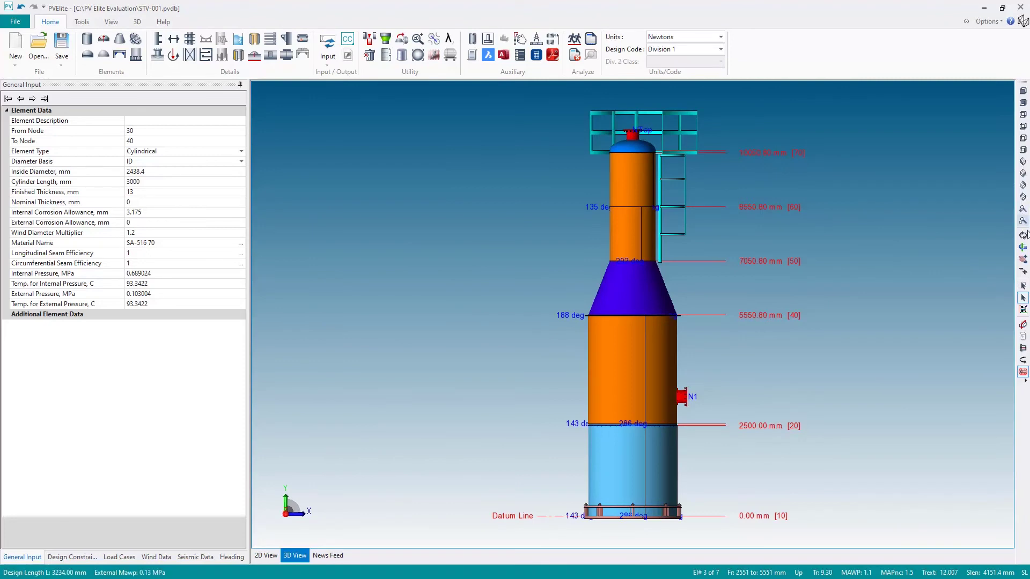
Step: Select the node 50–60 cylinder above the cone and open its stiffening ring settings
{"action": "left_click", "coordinate": [635, 299]}
{"action": "scroll", "coordinate": [596, 340], "scroll_direction": "up", "scroll_amount": 5}
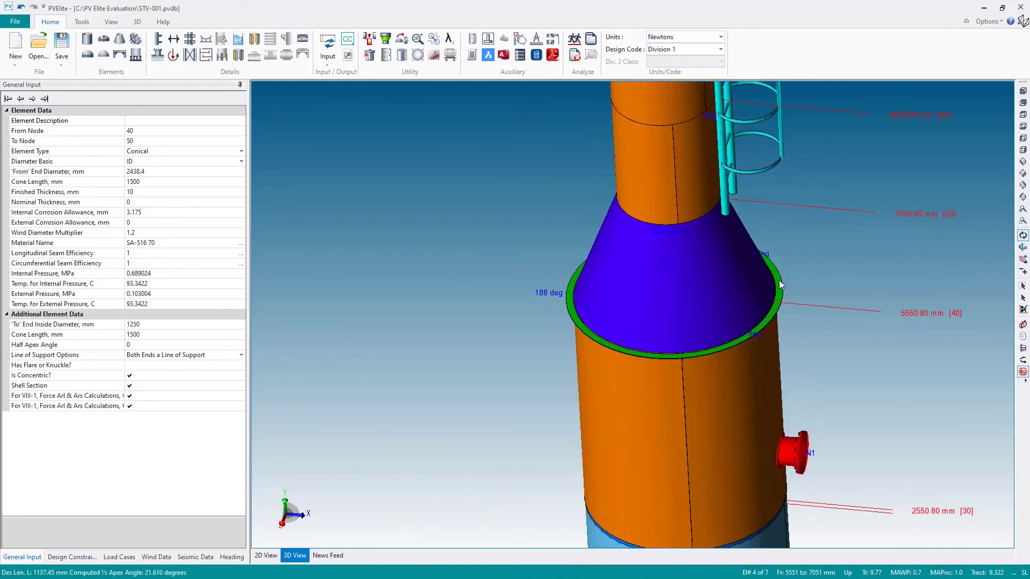
{"action": "left_click", "coordinate": [1023, 298]}
{"action": "left_click", "coordinate": [650, 204]}
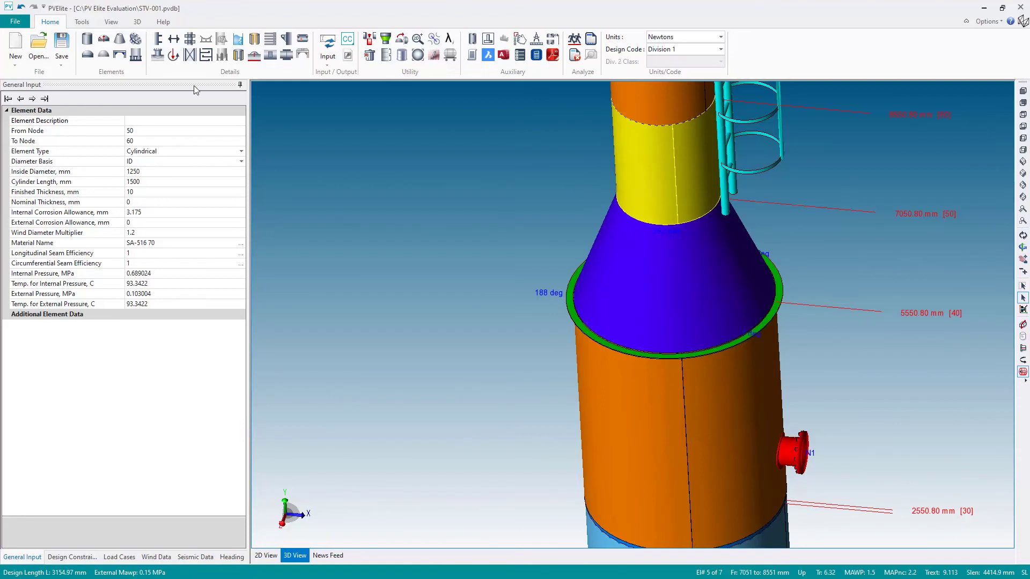
{"action": "left_click", "coordinate": [158, 44]}
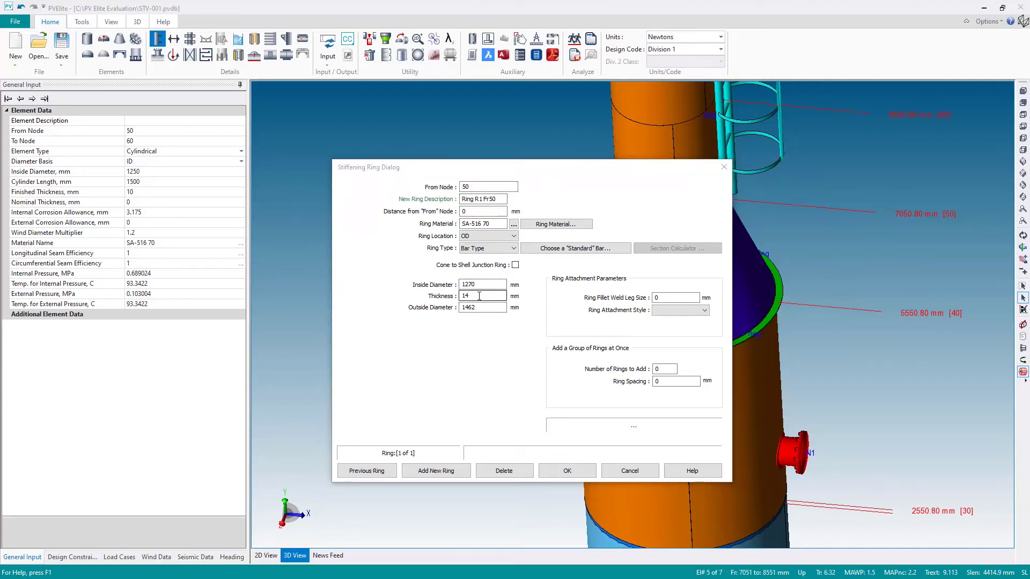
Step: Set the ring thickness to 7 mm and outside diameter to 1400 mm
{"action": "left_click", "coordinate": [479, 296]}
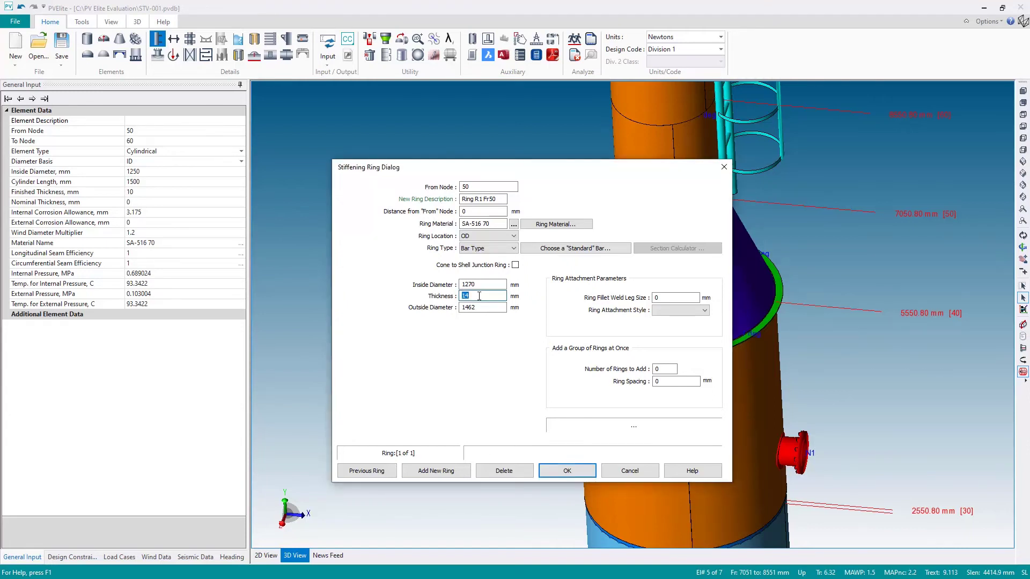
{"action": "type", "text": "7"}
{"action": "left_click", "coordinate": [485, 304]}
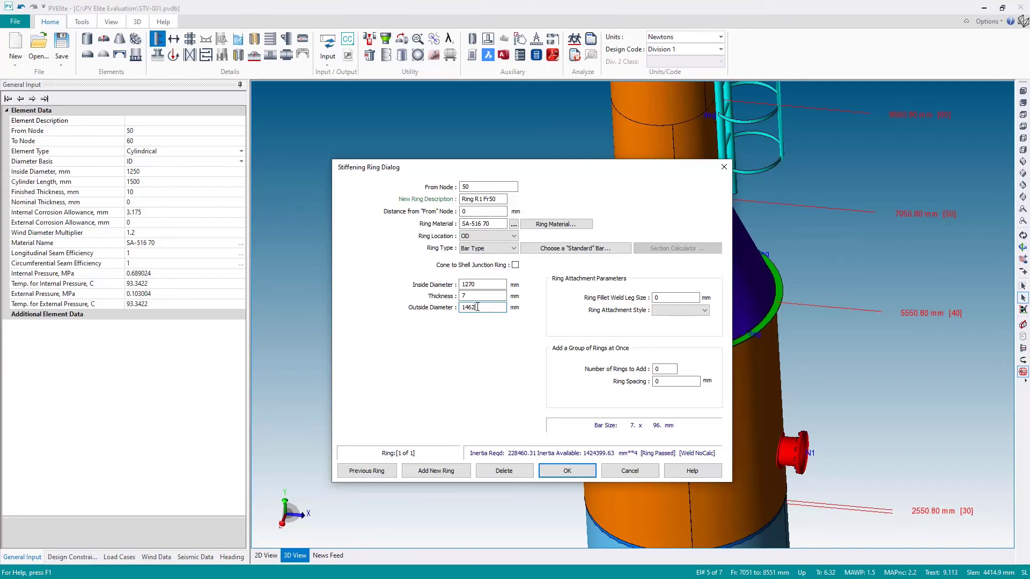
{"action": "key", "text": "shift+Tab"}
{"action": "key", "text": "shift+Tab"}
{"action": "key", "text": "Tab"}
{"action": "key", "text": "Tab"}
{"action": "type", "text": "1400"}
{"action": "key", "text": "shift+Tab"}
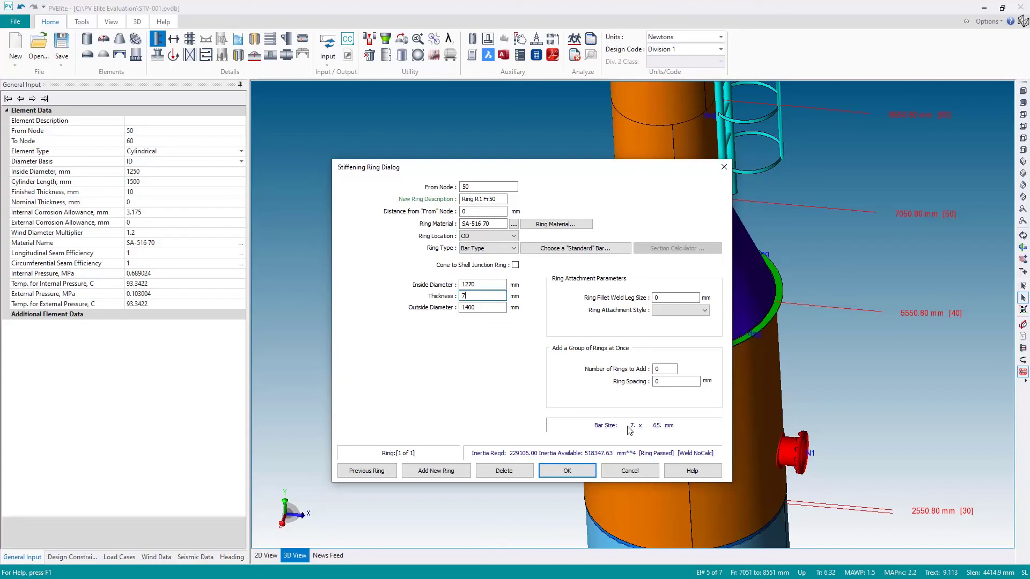
Step: Mark it as a cone-to-shell junction ring 15 mm from node 50 and accept it
{"action": "left_click", "coordinate": [481, 212]}
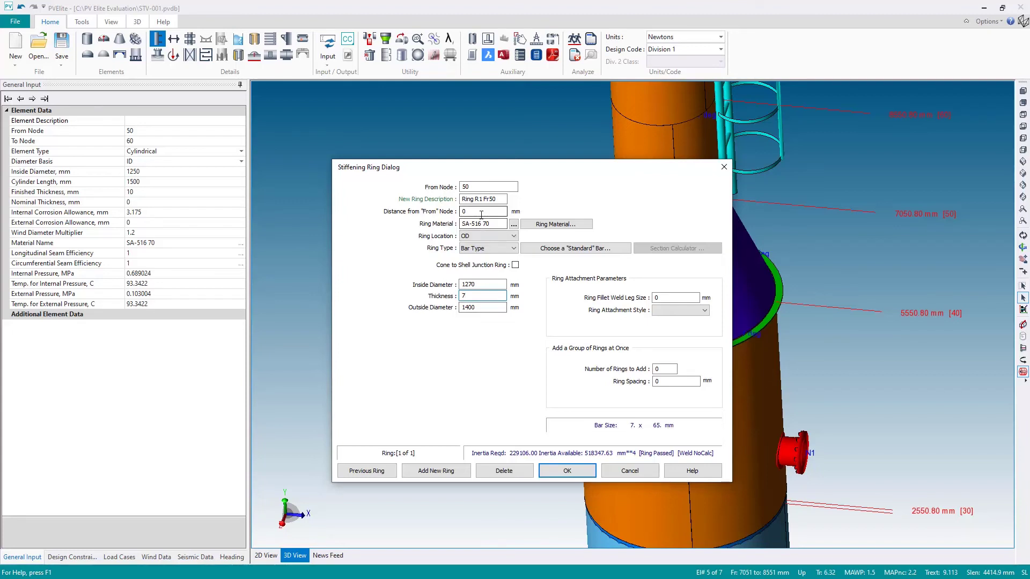
{"action": "left_click", "coordinate": [515, 265]}
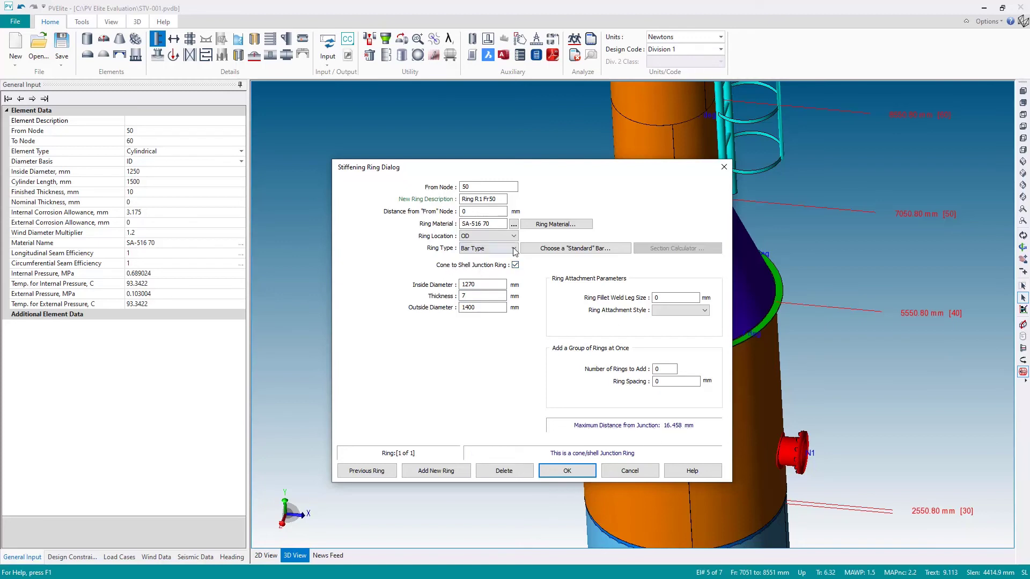
{"action": "double_click", "coordinate": [481, 211]}
{"action": "type", "text": "15"}
{"action": "left_click", "coordinate": [499, 201]}
{"action": "left_click", "coordinate": [560, 471]}
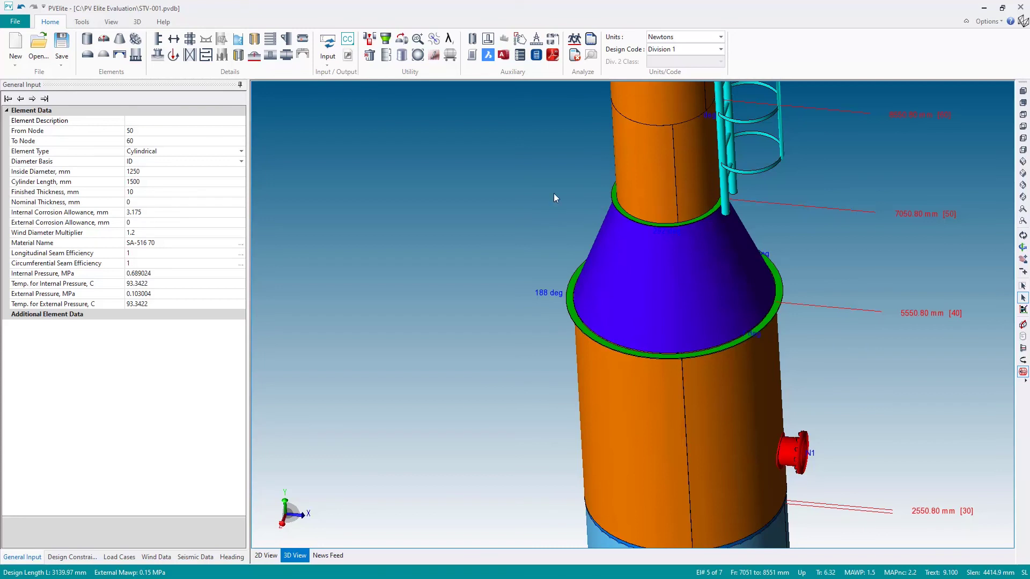
Step: Run the vessel analysis with both junction rings to regenerate the STV-001 reports
{"action": "left_click", "coordinate": [574, 42]}
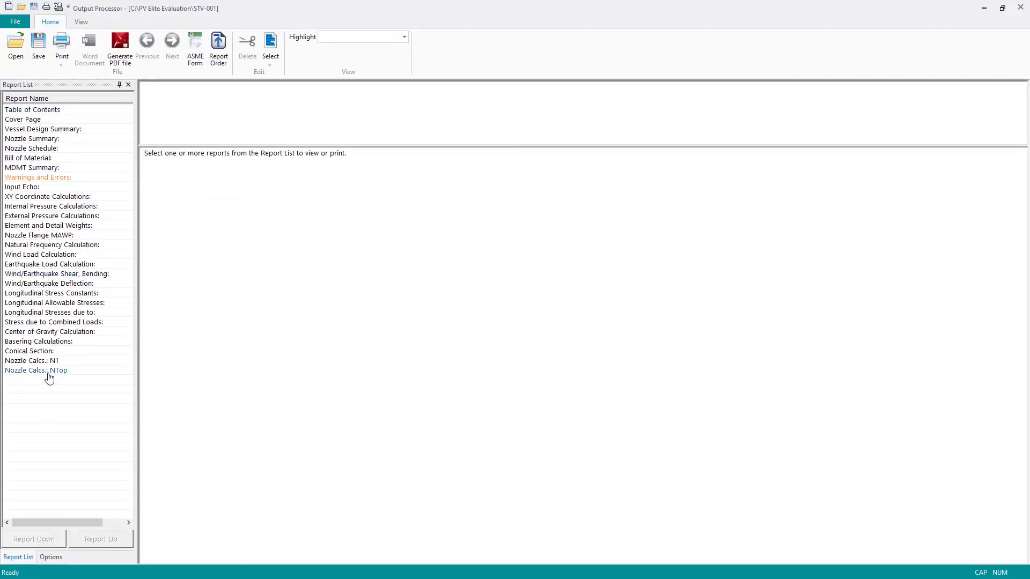
Step: Open the Warnings and Errors report and review its units note on Imperial Units and ASME Code
{"action": "left_click", "coordinate": [19, 179]}
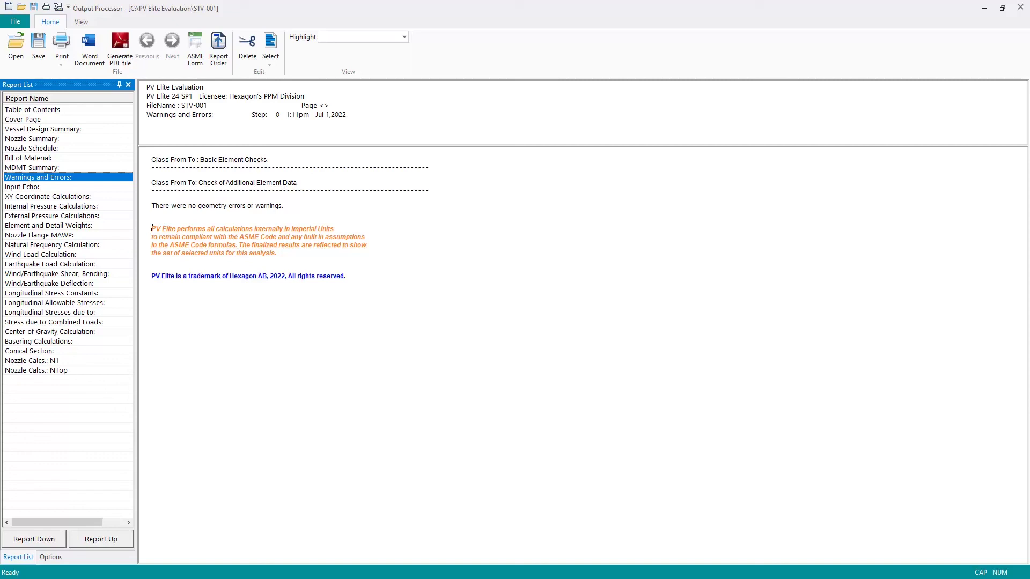
{"action": "left_click_drag", "start_coordinate": [151, 229], "coordinate": [337, 227]}
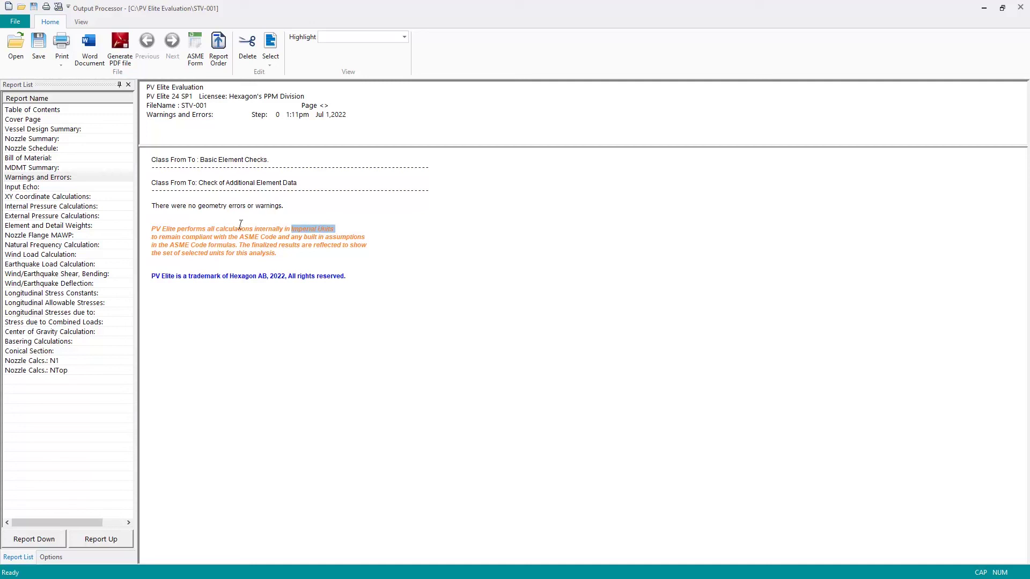
{"action": "left_click_drag", "start_coordinate": [239, 237], "coordinate": [273, 242]}
{"action": "left_click_drag", "start_coordinate": [240, 245], "coordinate": [300, 259]}
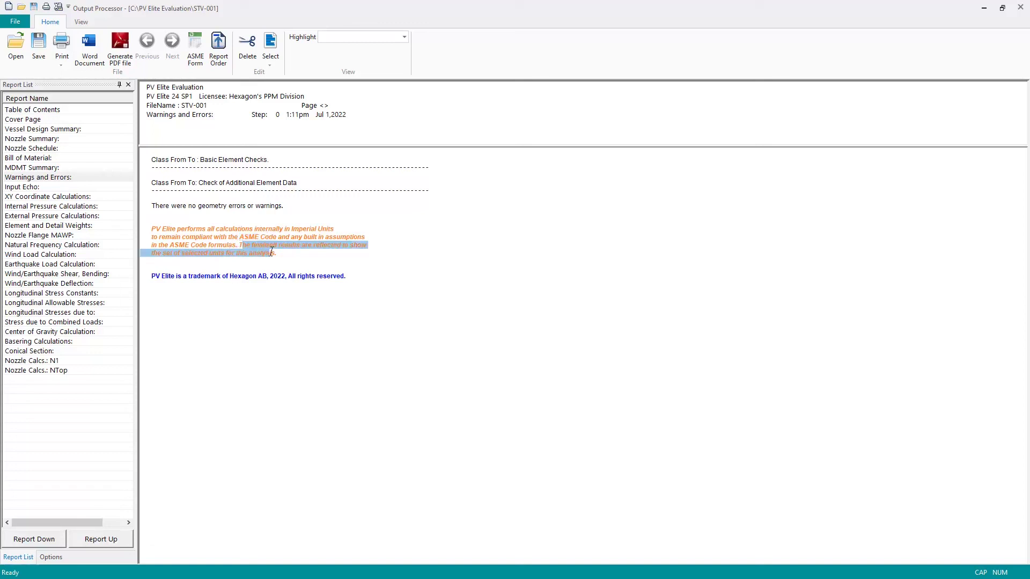
{"action": "left_click", "coordinate": [302, 261]}
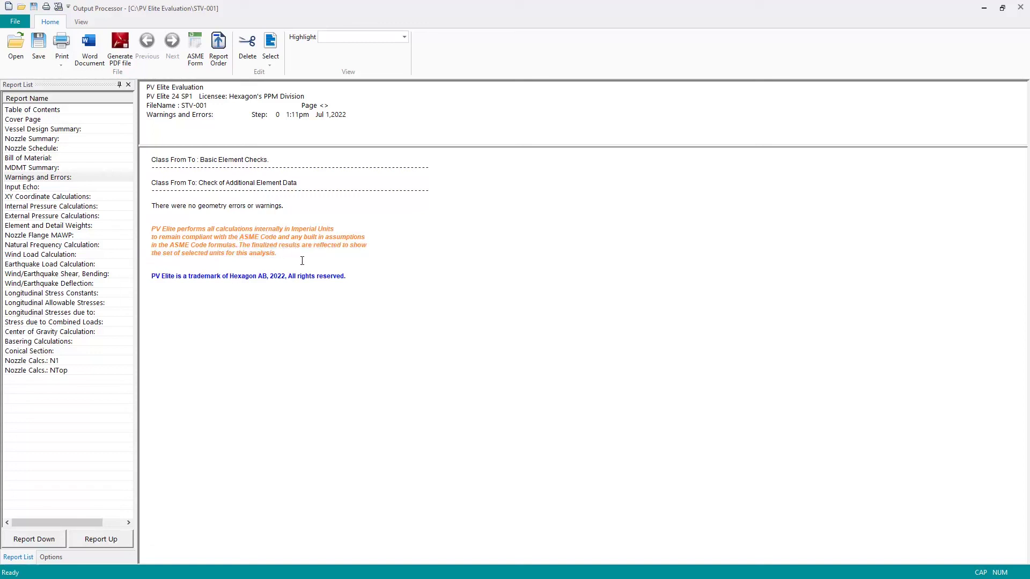